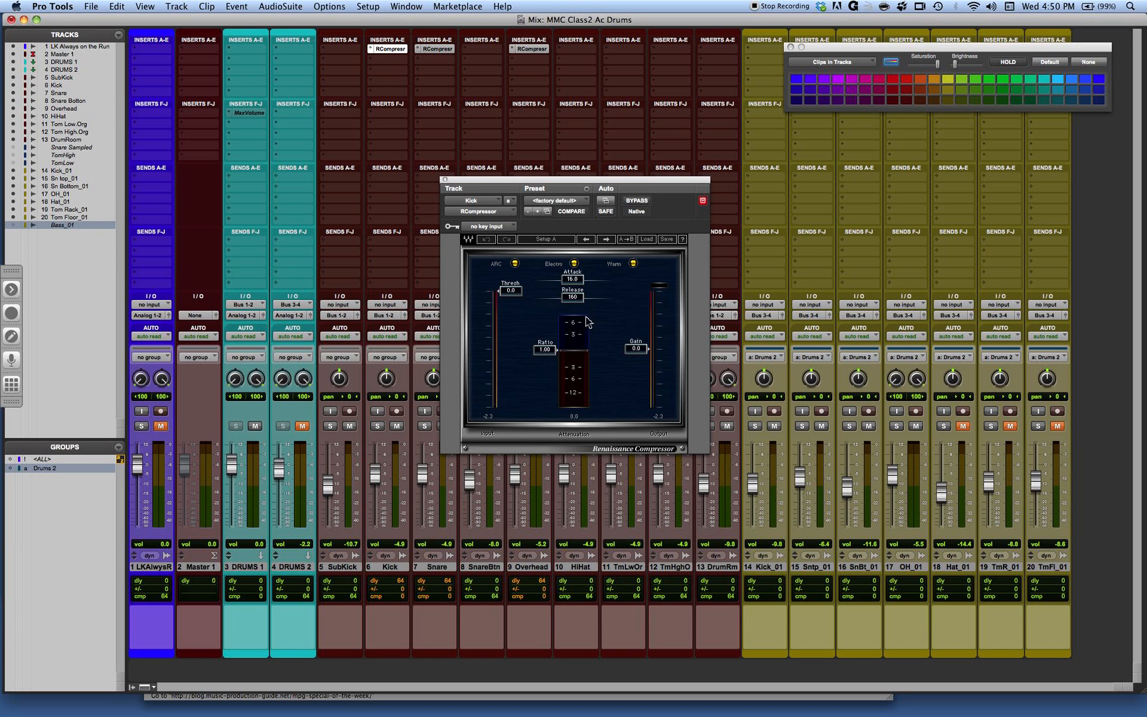
# Switch the Kick track's Renaissance Compressor to the Opto and Smooth modes and solo the Kick
pyautogui.click(574, 264)
pyautogui.click(631, 264)
pyautogui.click(378, 426)
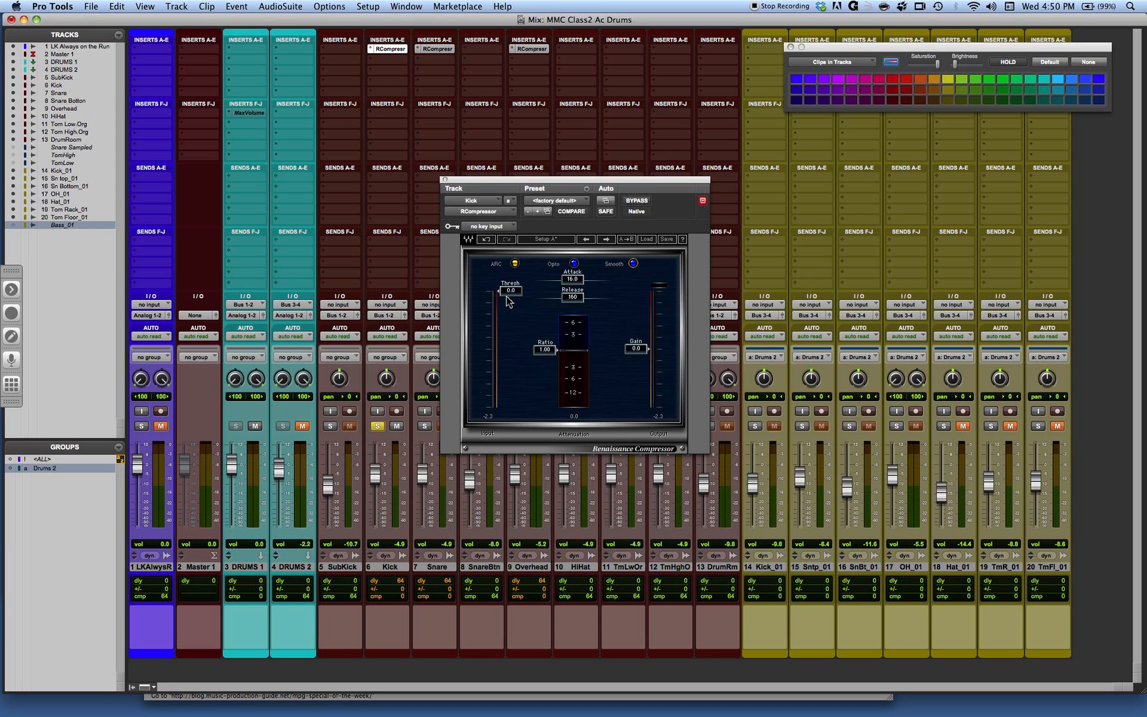
# Set the Kick compressor's threshold to -9.1, attack to 0.50, release to 31.6 and ratio to 1.15
pyautogui.moveTo(511, 290); pyautogui.dragTo(511, 308)
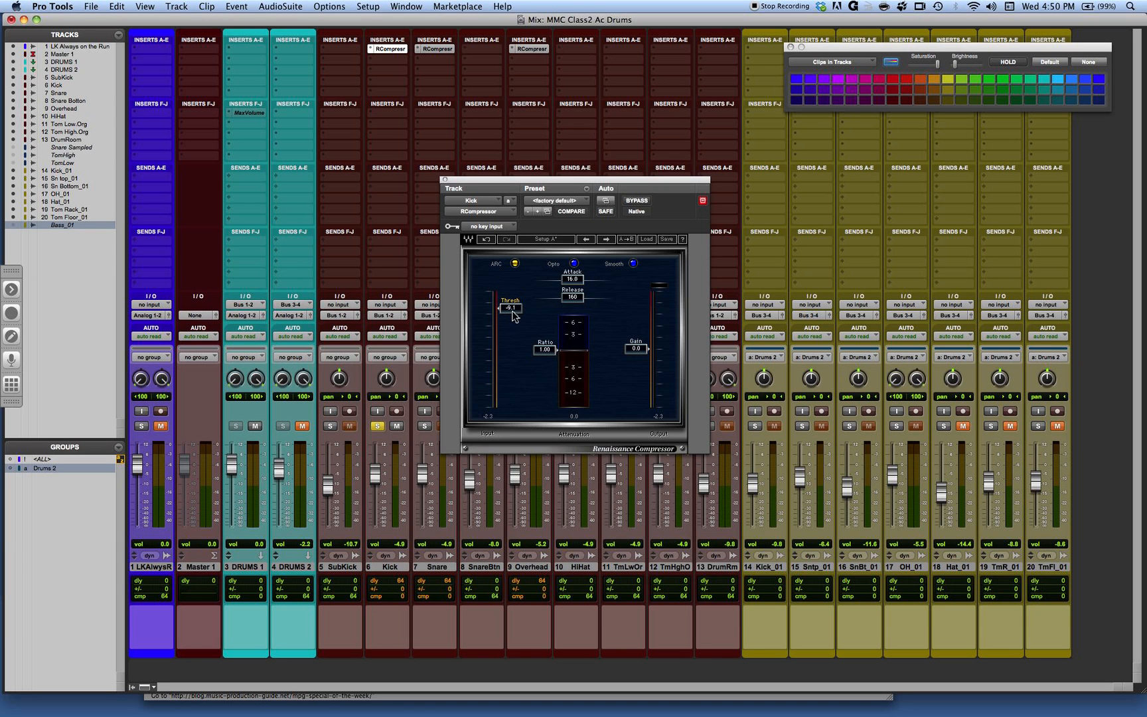
pyautogui.moveTo(578, 279); pyautogui.dragTo(543, 279)
pyautogui.moveTo(572, 297)
pyautogui.mouseDown()
pyautogui.moveTo(546, 297)
pyautogui.moveTo(601, 297)
pyautogui.moveTo(559, 297)
pyautogui.mouseUp()
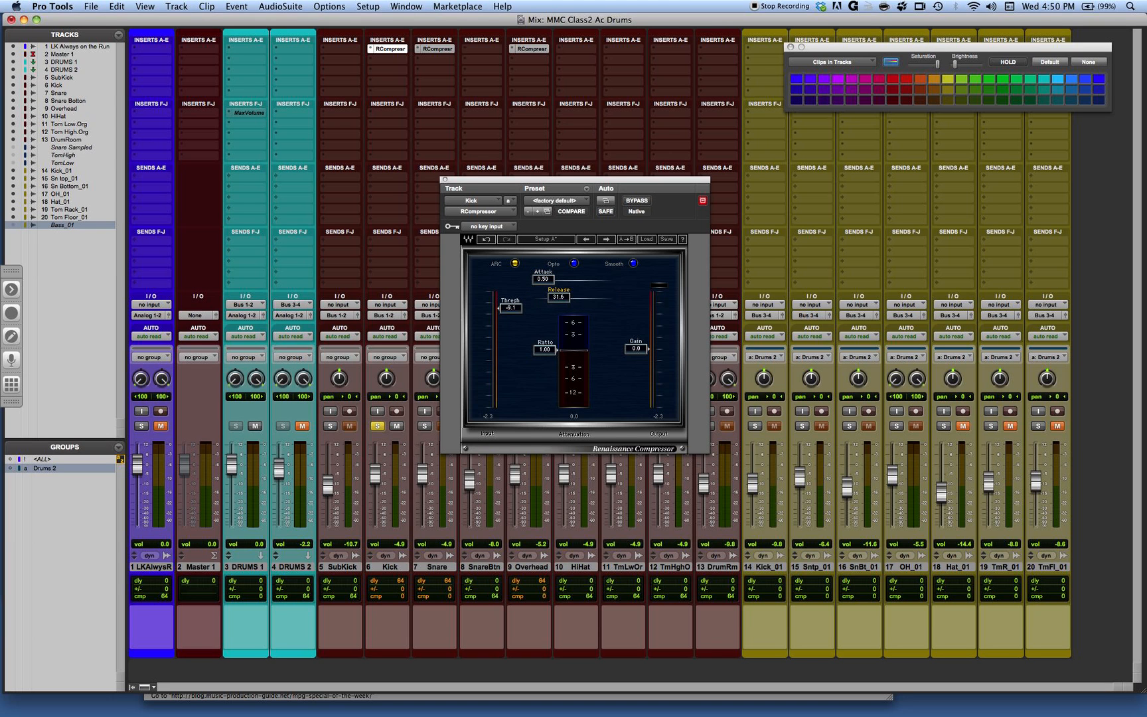
pyautogui.click(567, 347)
pyautogui.moveTo(544, 348); pyautogui.dragTo(549, 315)
pyautogui.moveTo(549, 317); pyautogui.dragTo(549, 350)
pyautogui.moveTo(543, 349); pyautogui.dragTo(542, 353)
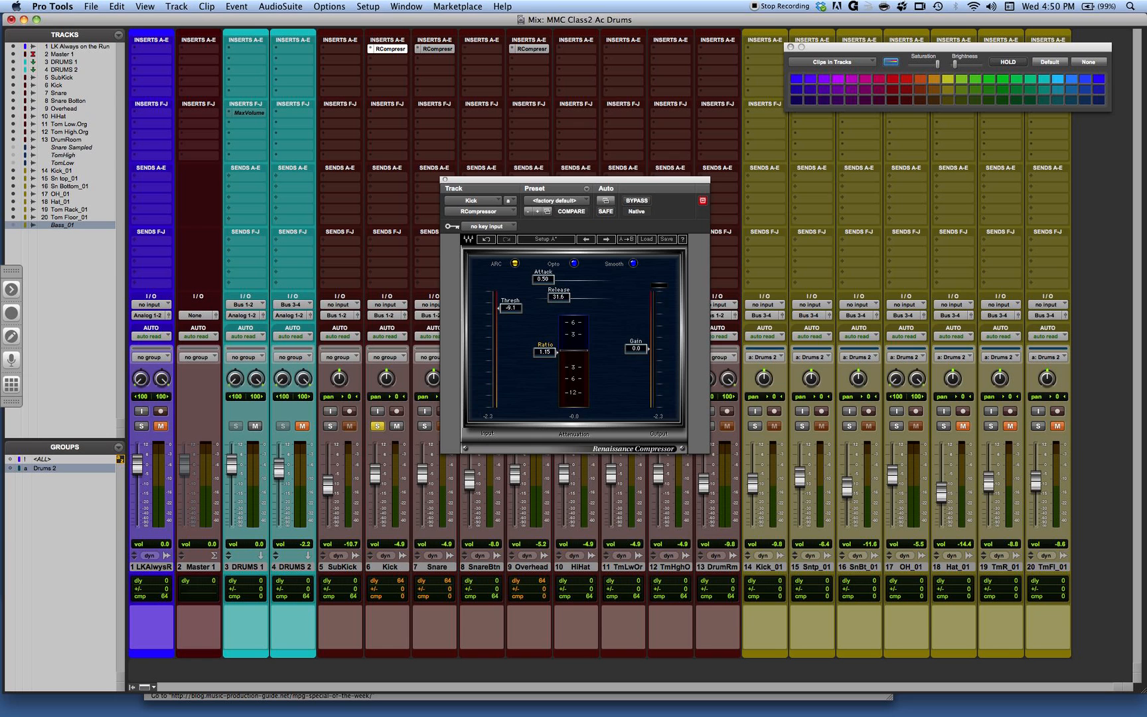
# Compare the Kick compressor's ARC and Manual, Opto and Electro, and Smooth and Warm modes
pyautogui.click(515, 265)
pyautogui.click(514, 264)
pyautogui.click(574, 264)
pyautogui.click(574, 264)
pyautogui.click(574, 263)
pyautogui.click(575, 264)
pyautogui.click(574, 265)
pyautogui.click(574, 264)
pyautogui.click(633, 264)
pyautogui.click(634, 264)
# Switch the Kick compressor to Manual and set gain 2.5, threshold -9.7, attack 20.6, release 48.9 and ratio 1.78
pyautogui.click(514, 264)
pyautogui.moveTo(636, 348); pyautogui.dragTo(636, 342)
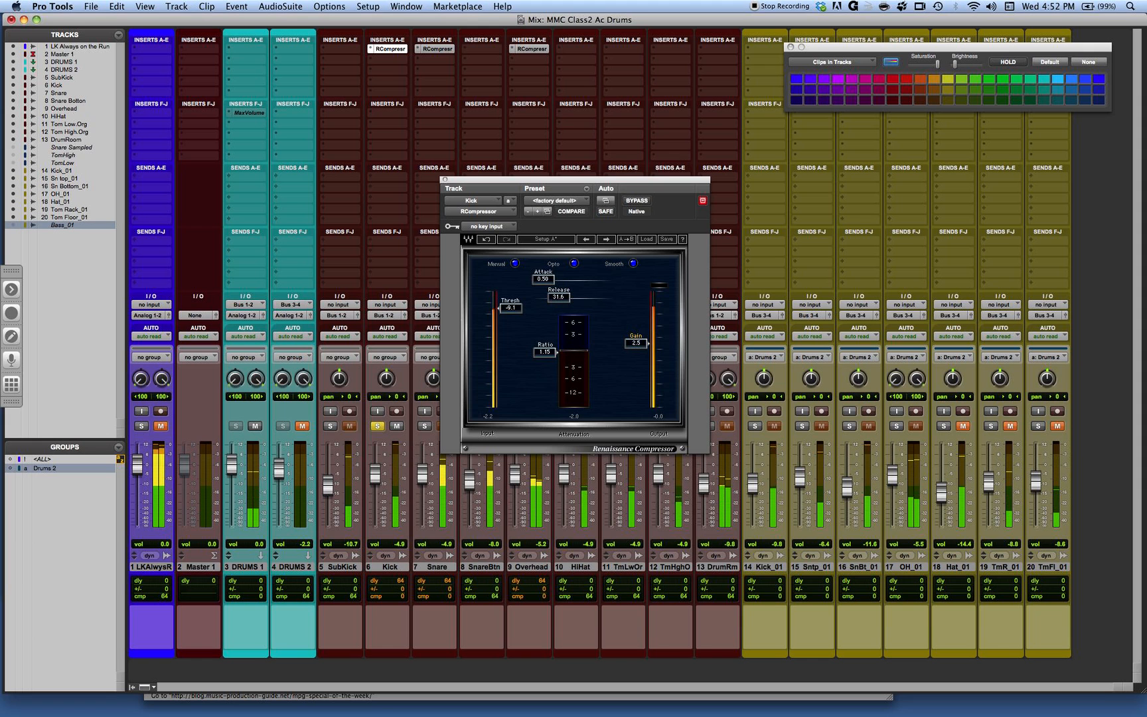
pyautogui.moveTo(543, 279); pyautogui.dragTo(575, 280)
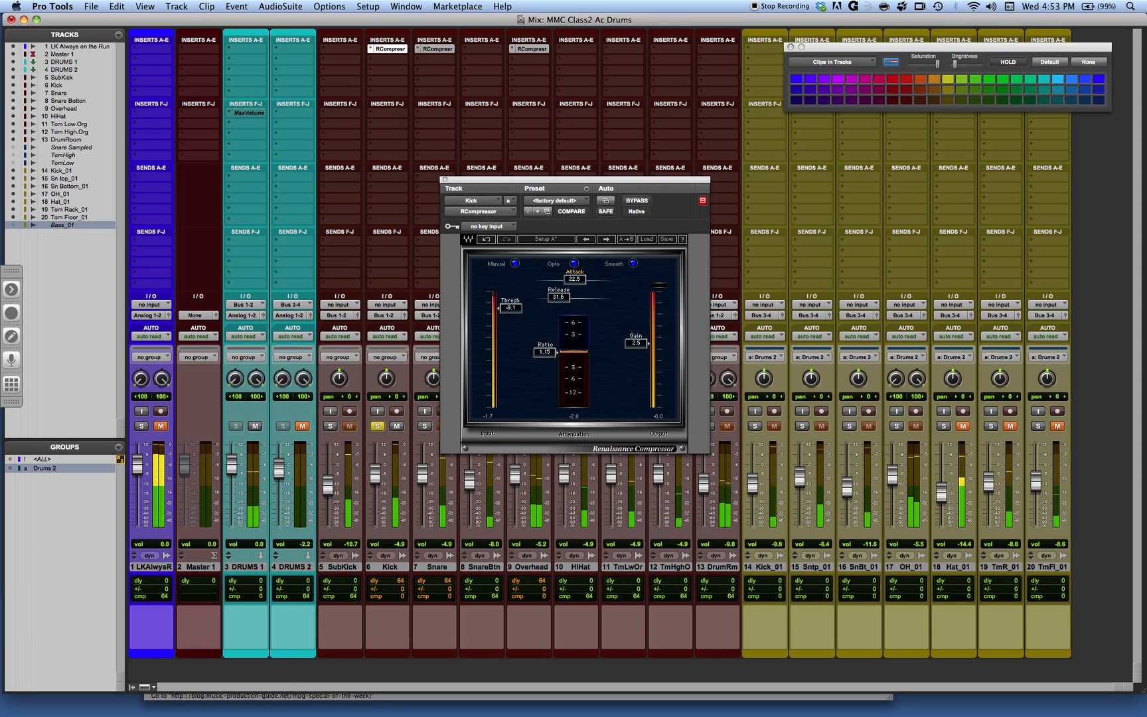
pyautogui.moveTo(558, 297); pyautogui.dragTo(630, 300)
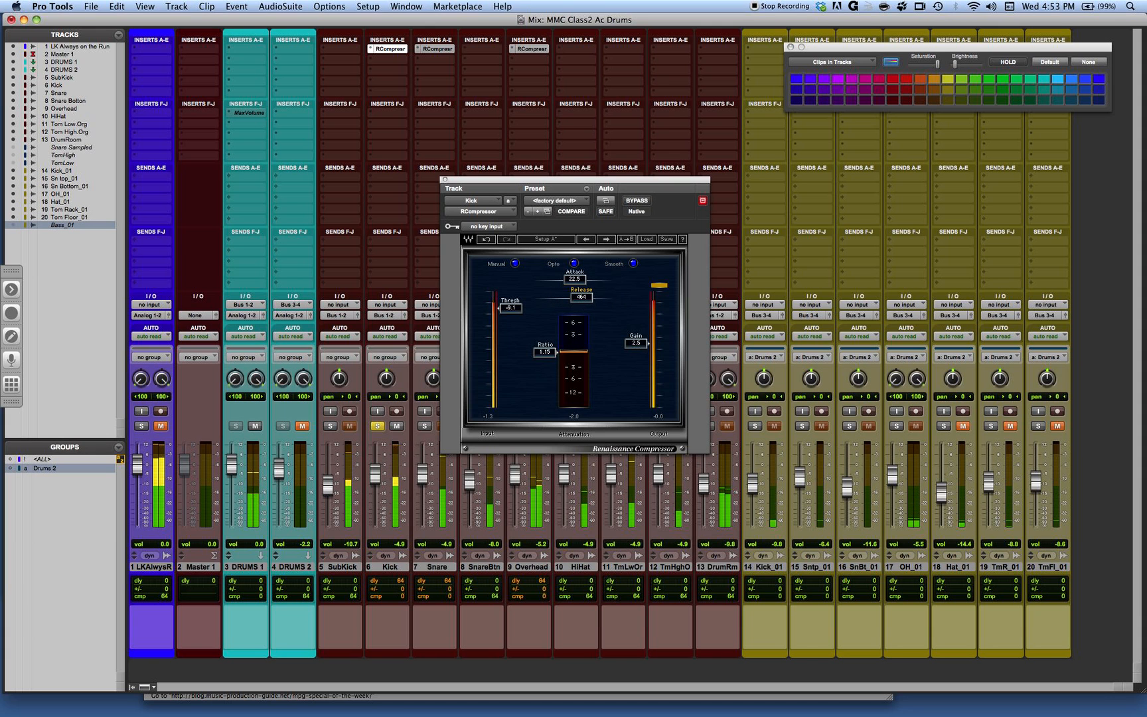
pyautogui.moveTo(581, 297); pyautogui.dragTo(519, 309)
pyautogui.moveTo(575, 279); pyautogui.dragTo(574, 278)
pyautogui.moveTo(545, 351); pyautogui.dragTo(551, 370)
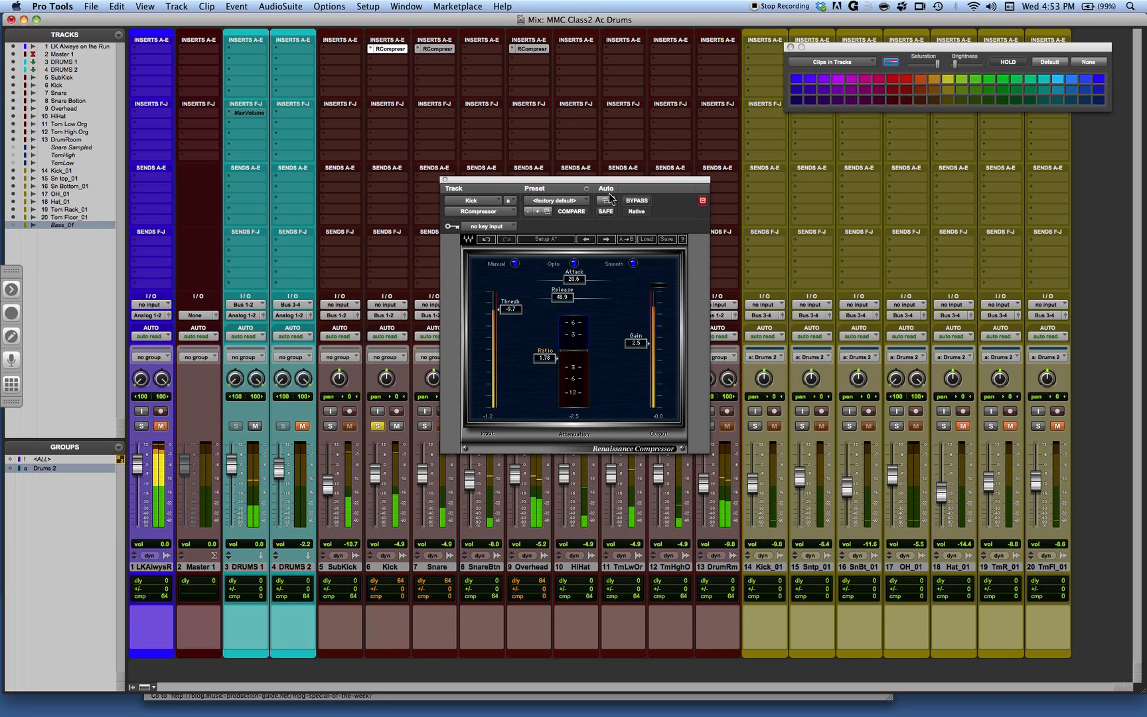
# Change the Kick compressor to Electro mode and compare the compressed Kick with the bypassed signal
pyautogui.click(636, 200)
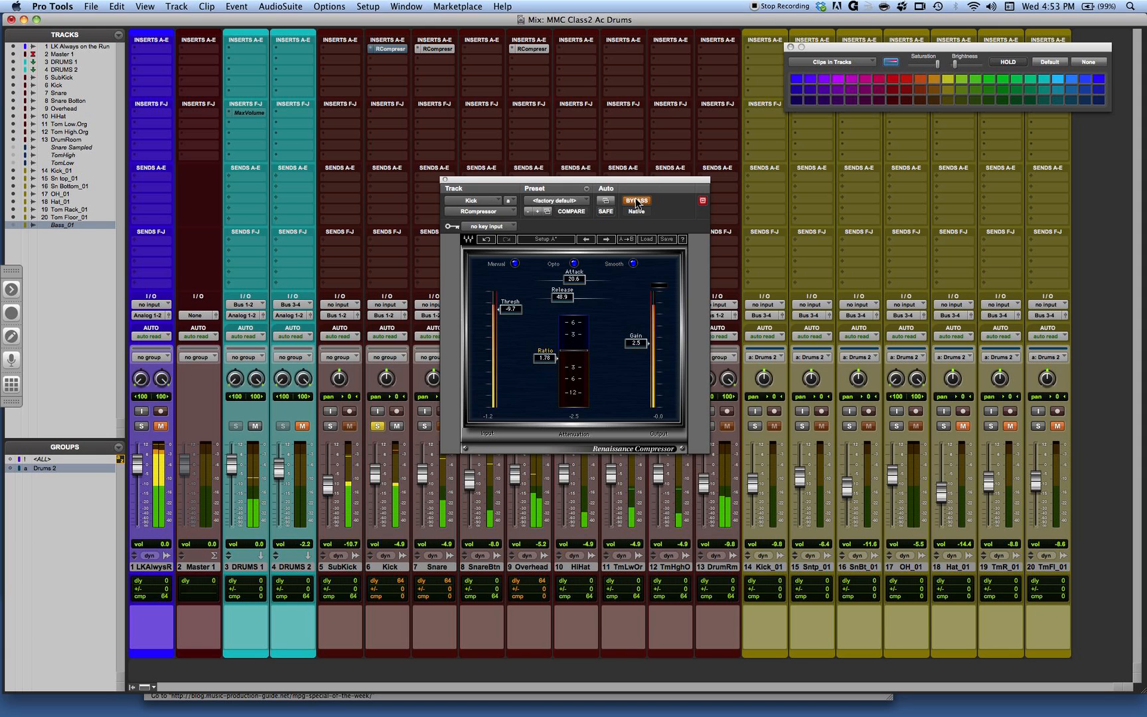
pyautogui.click(636, 202)
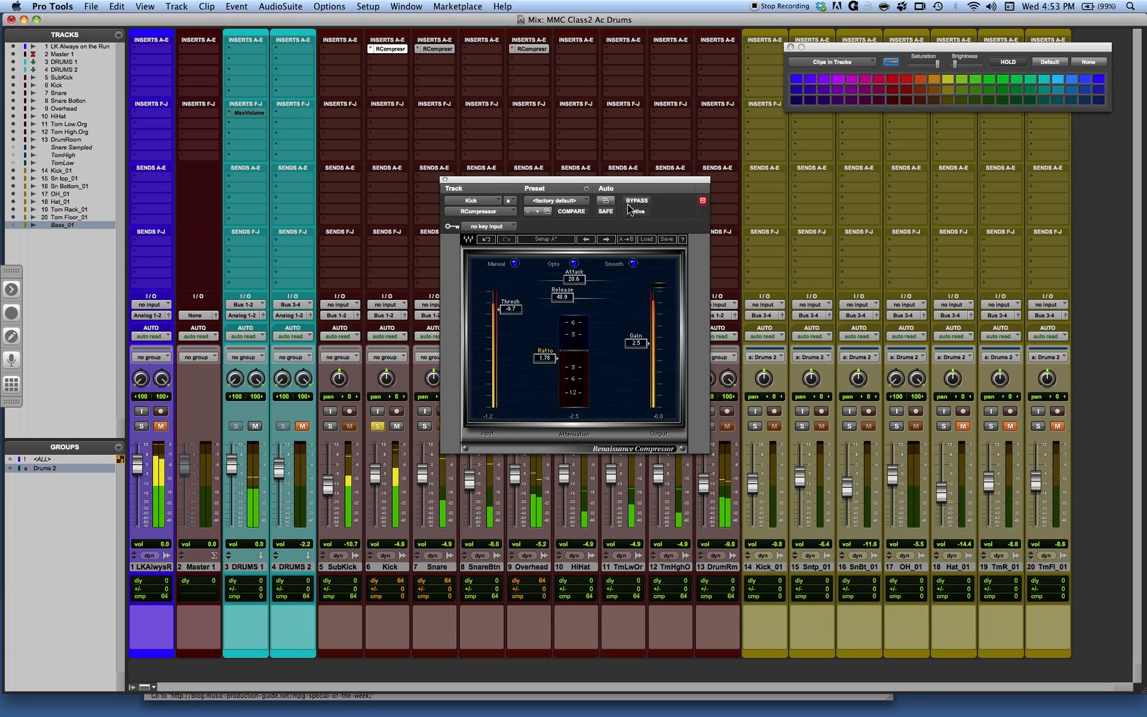
pyautogui.click(574, 263)
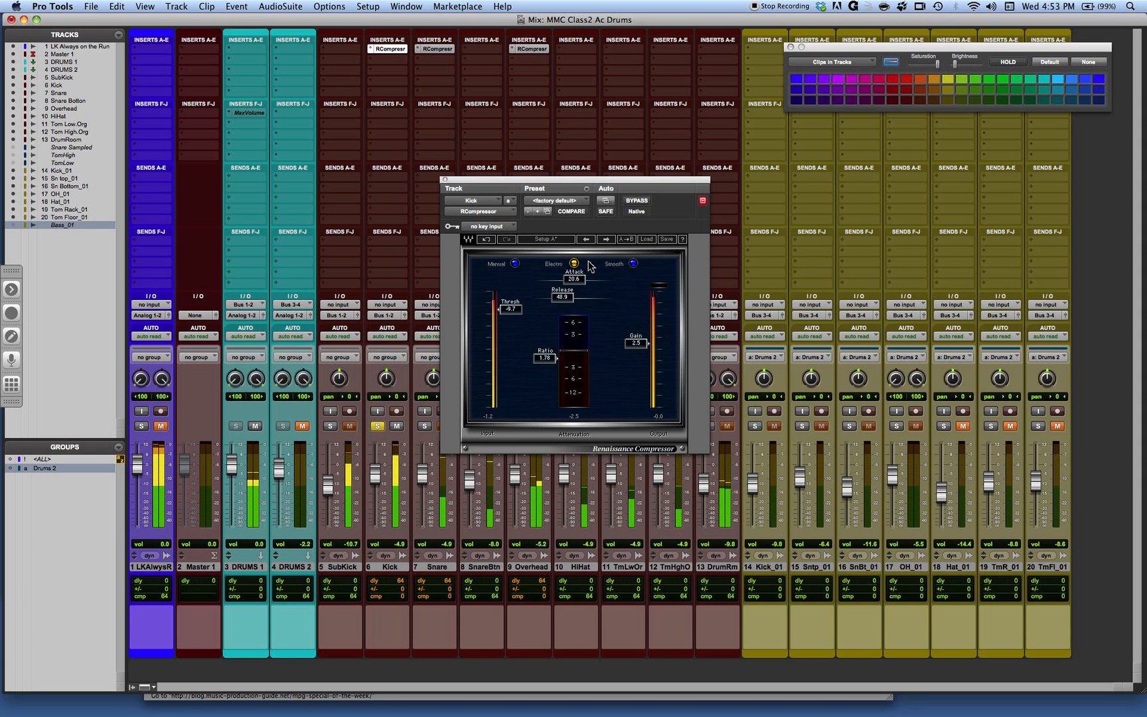
pyautogui.click(637, 201)
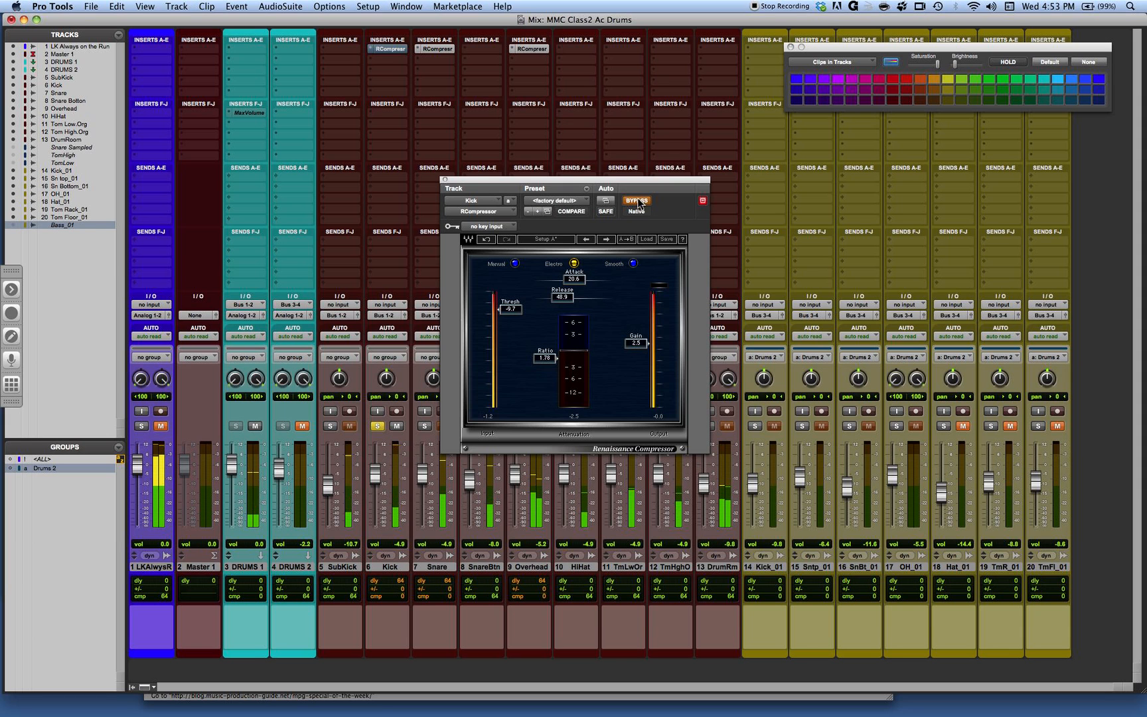
pyautogui.click(637, 200)
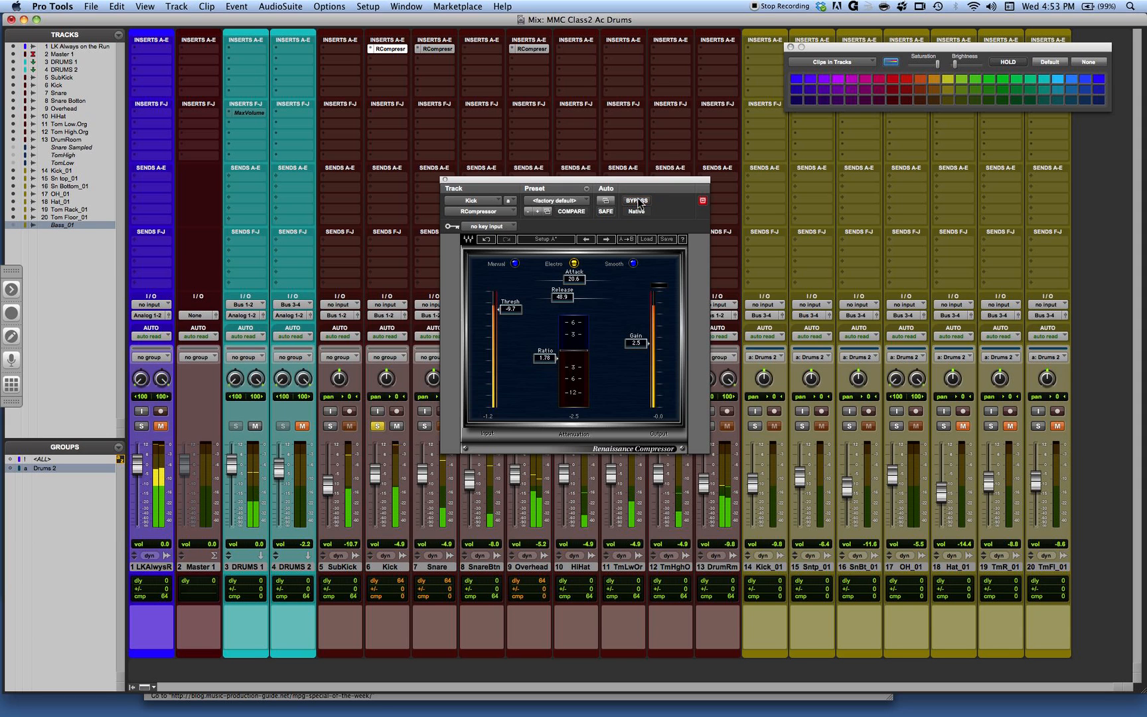
pyautogui.click(574, 263)
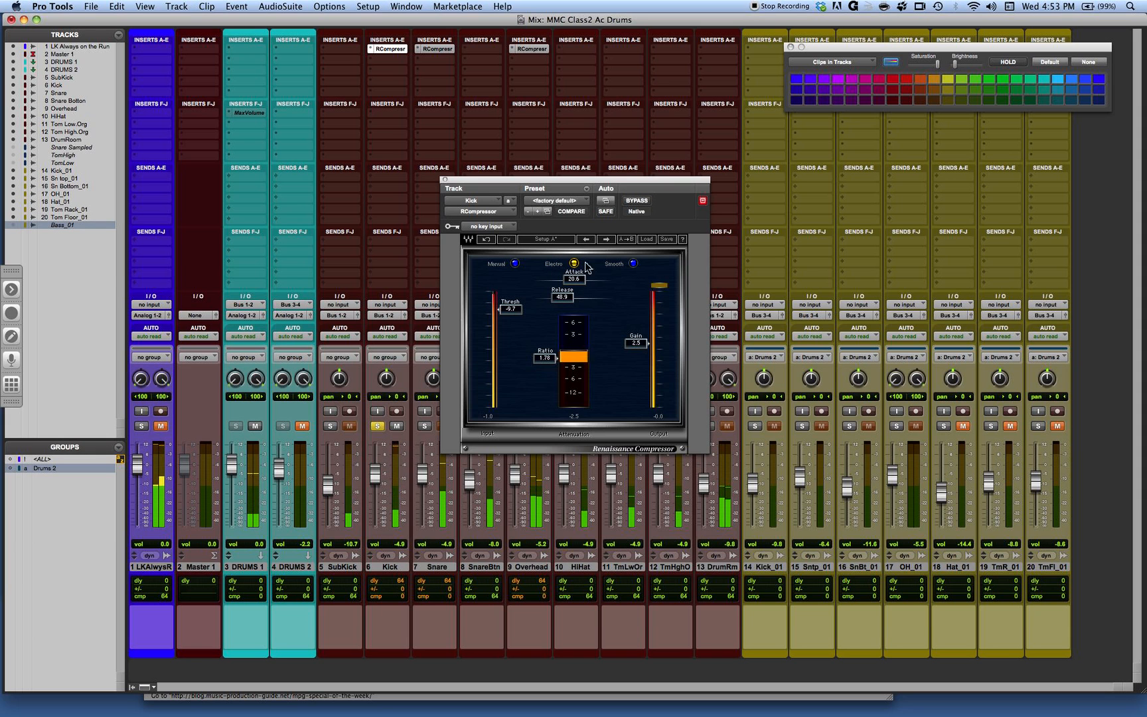
# Switch the Kick compressor from Smooth to Warm and compare its ARC and Manual release modes, ending on Manual
pyautogui.click(633, 265)
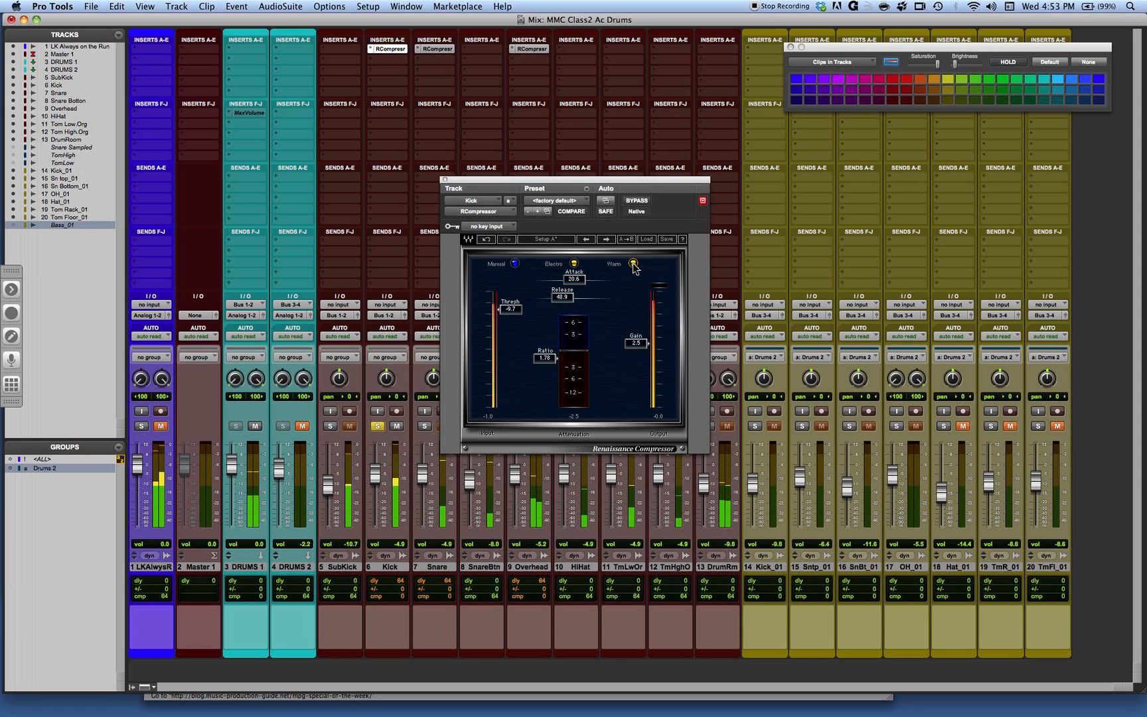
pyautogui.click(515, 263)
pyautogui.click(514, 263)
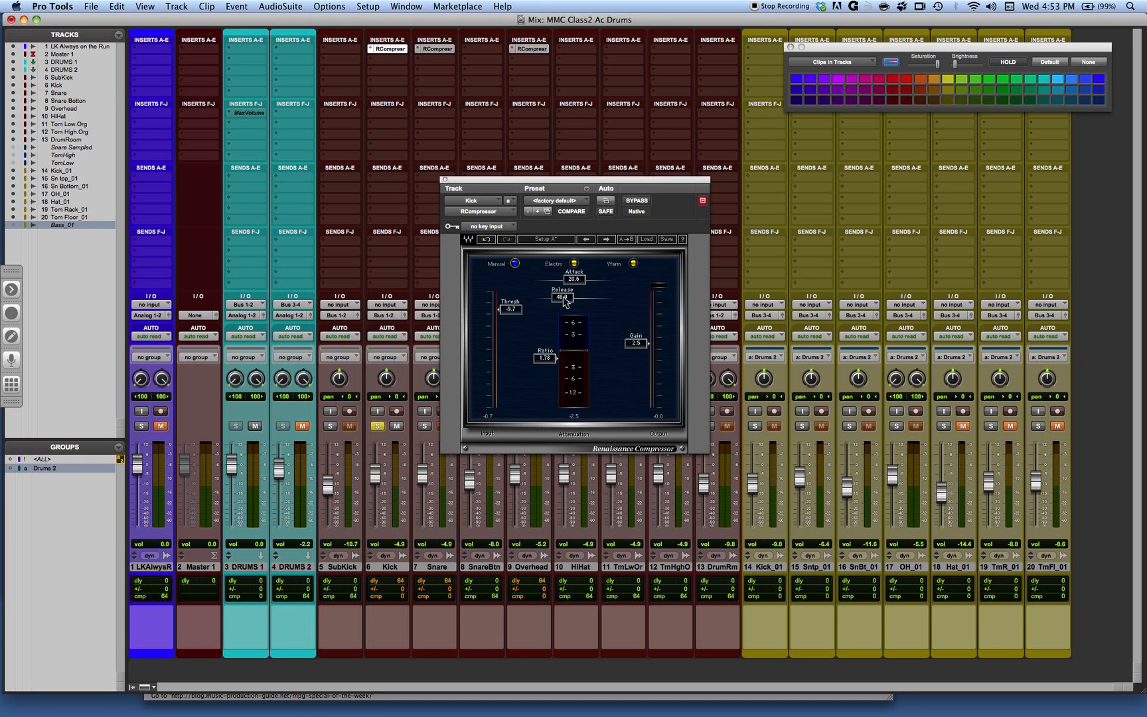
# Solo the Snare instead of the Kick and apply the Kick compressor's settings to the Snare's compressor
pyautogui.click(376, 426)
pyautogui.click(429, 50)
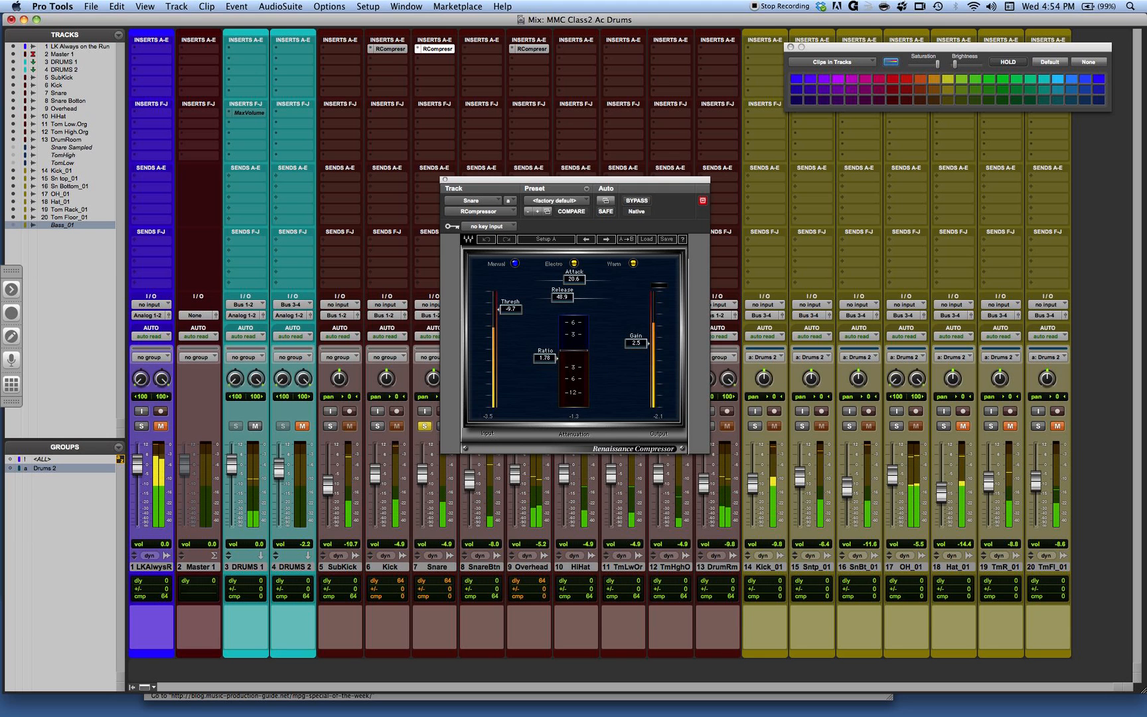
# Set the Snare compressor's attack to 0.50, release to 13.3 and threshold to -8.3, and compare it with bypass
pyautogui.moveTo(575, 280); pyautogui.dragTo(420, 286)
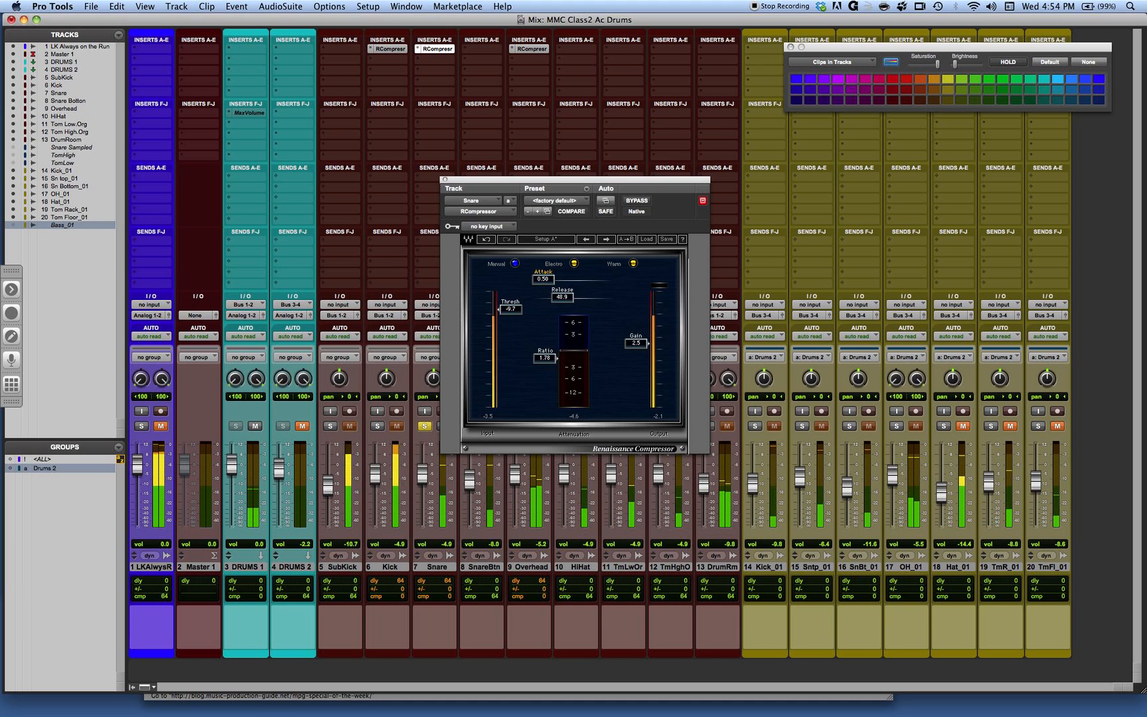
pyautogui.moveTo(543, 279)
pyautogui.mouseDown()
pyautogui.moveTo(623, 287)
pyautogui.moveTo(543, 279)
pyautogui.moveTo(552, 298)
pyautogui.mouseUp()
pyautogui.click(562, 297)
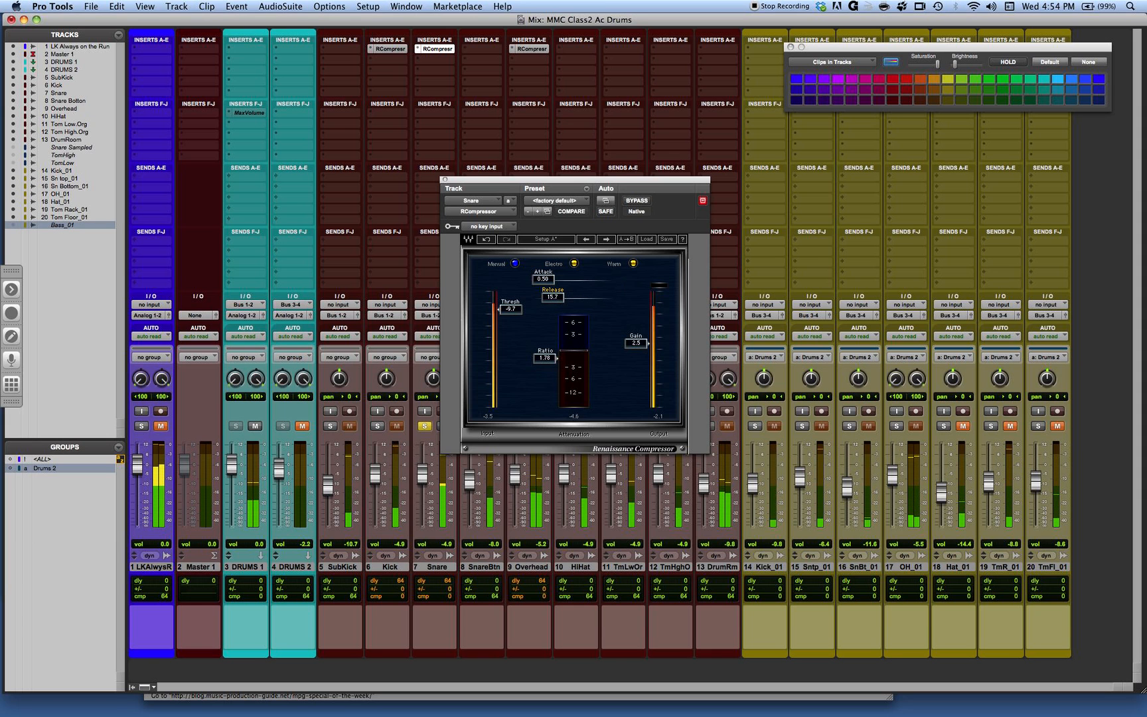
pyautogui.moveTo(544, 300); pyautogui.dragTo(539, 298)
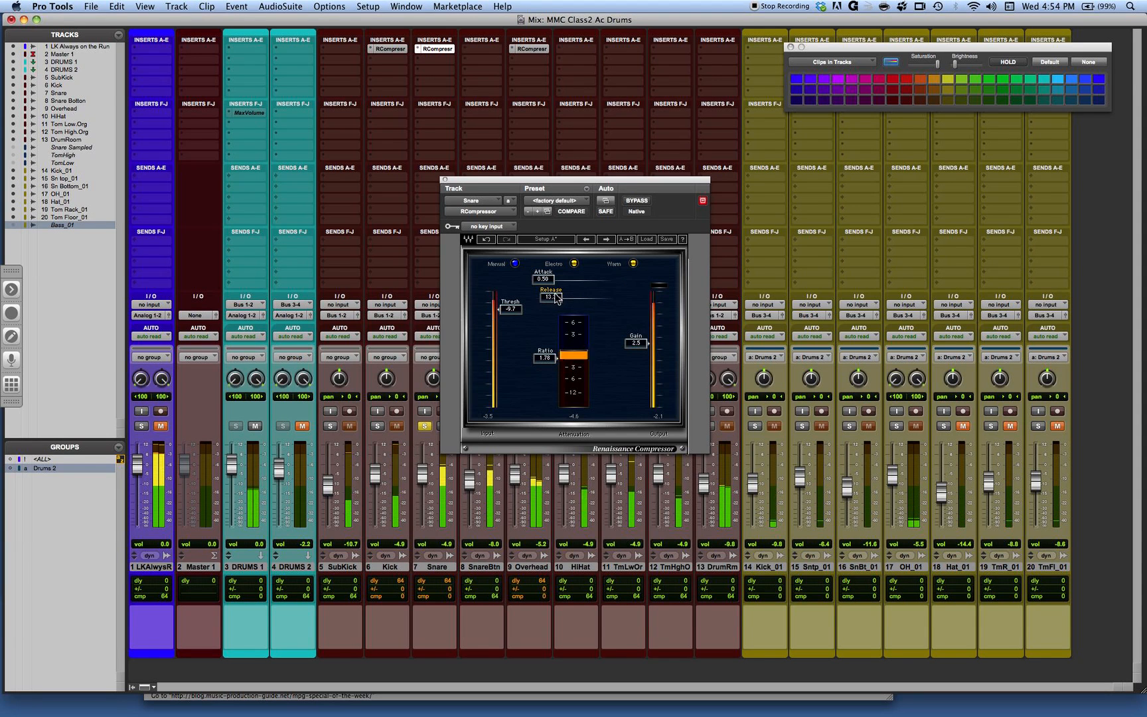
pyautogui.moveTo(505, 315); pyautogui.dragTo(502, 309)
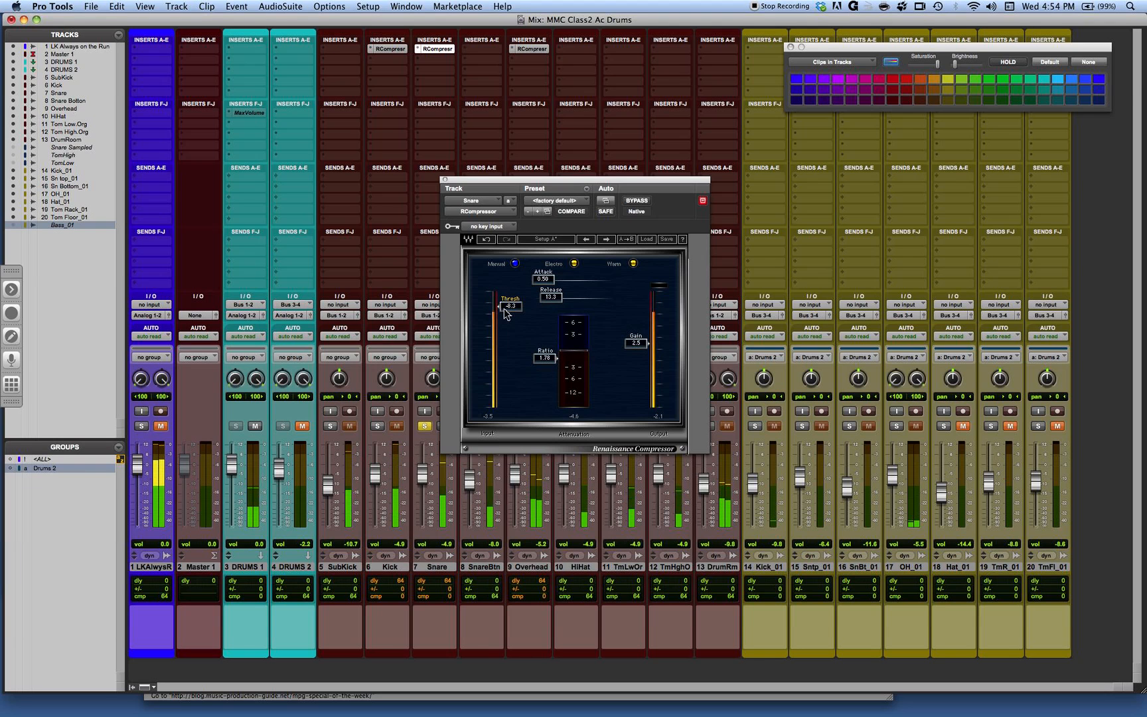
pyautogui.click(638, 201)
pyautogui.click(638, 201)
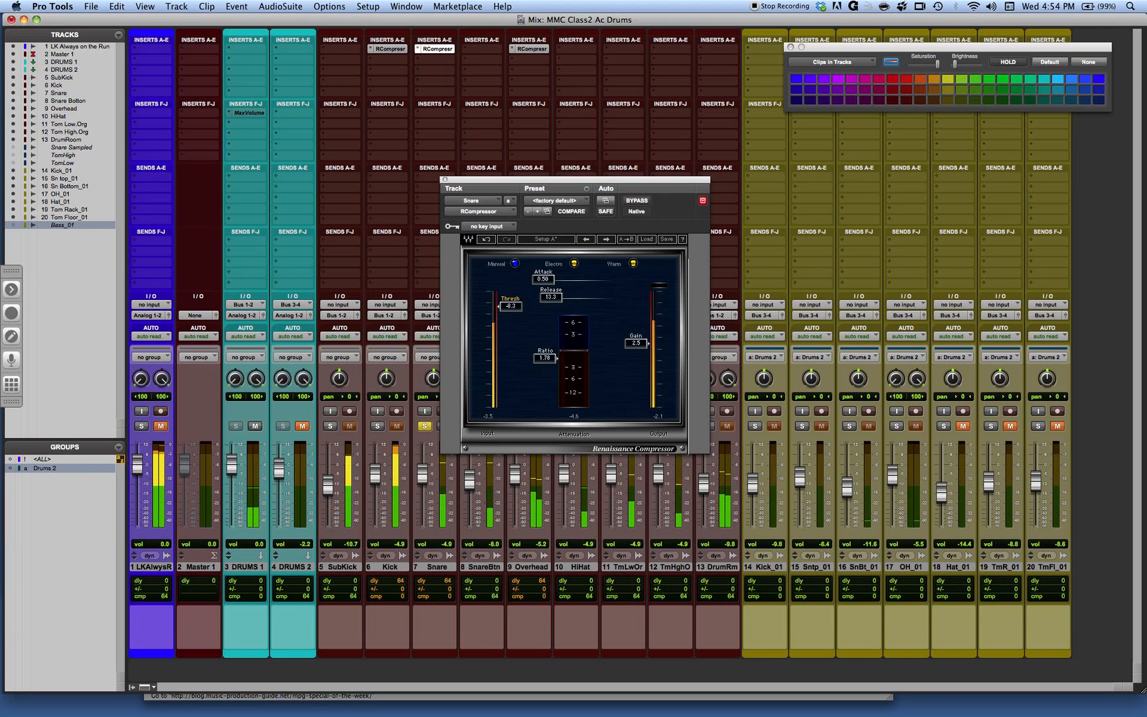
# Slow the Snare compressor's attack to 16.4 and release to 83.7, and audition it in Electro mode
pyautogui.moveTo(546, 279); pyautogui.dragTo(625, 285)
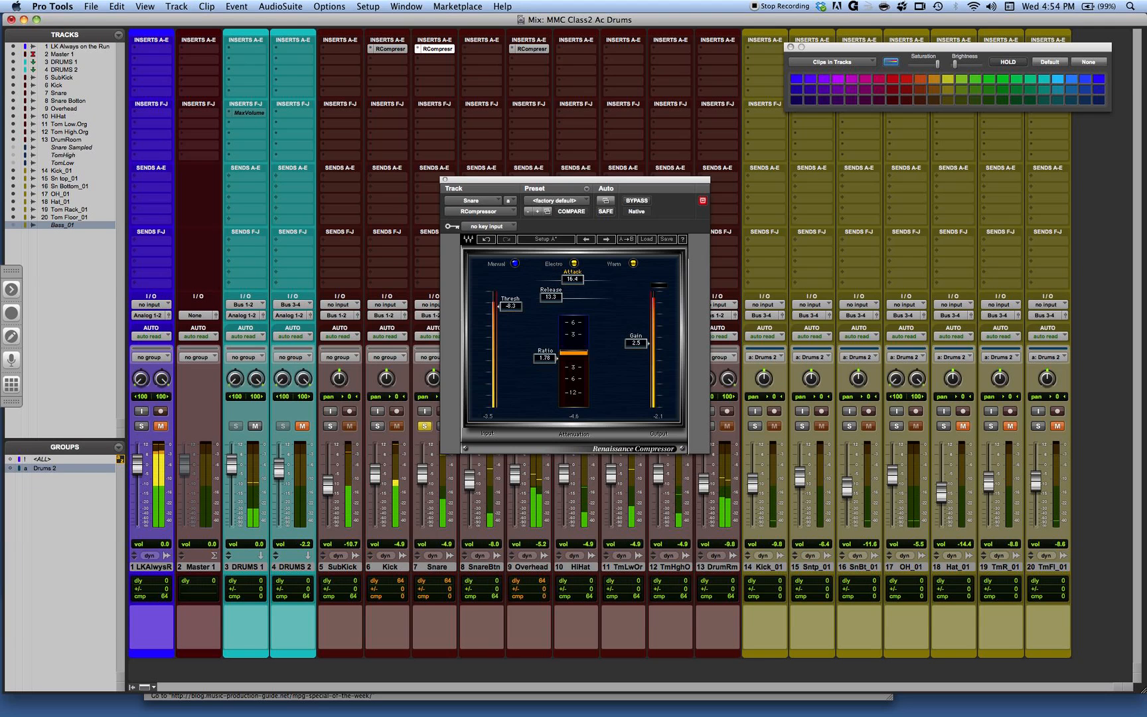
pyautogui.moveTo(551, 298); pyautogui.dragTo(565, 298)
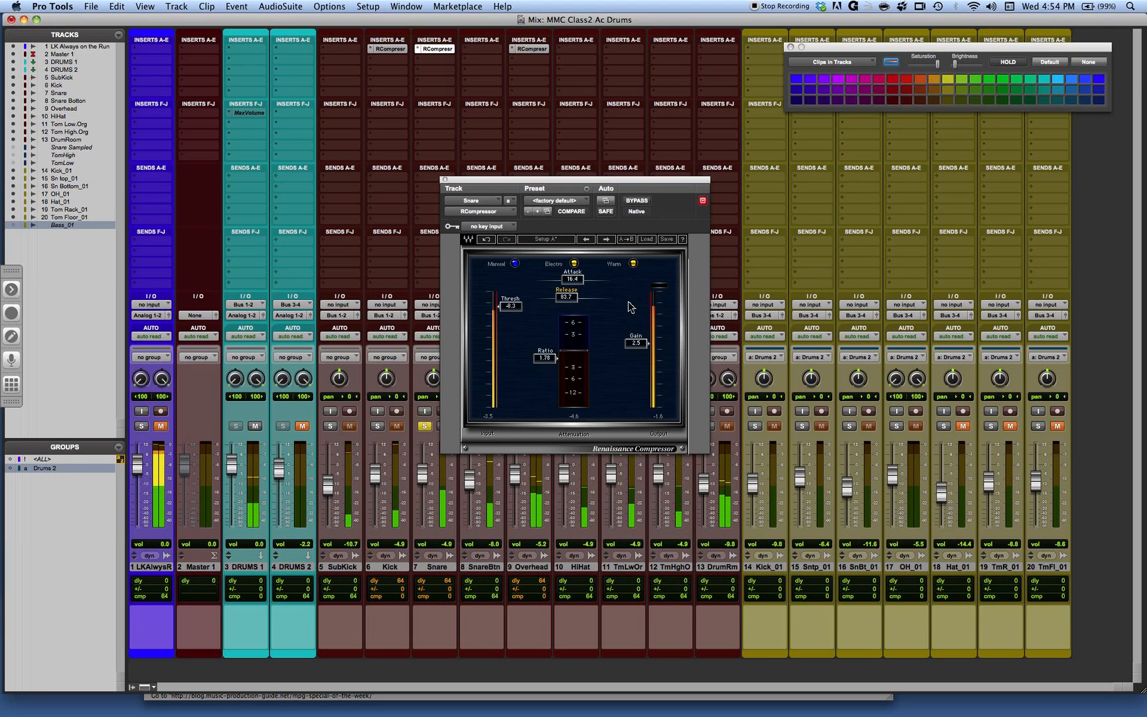
pyautogui.click(575, 264)
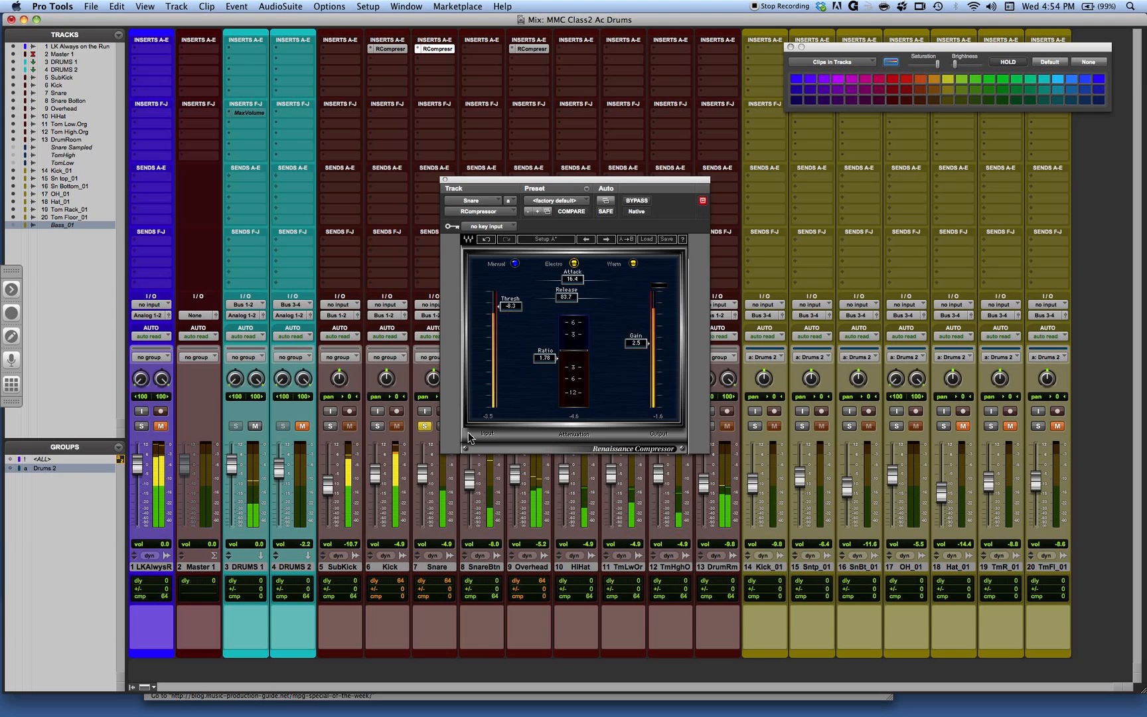
# Solo the Kick with the Snare, raise the Snare to -4.3 dB, and compare both tracks with their compressors bypassed and active
pyautogui.click(377, 427)
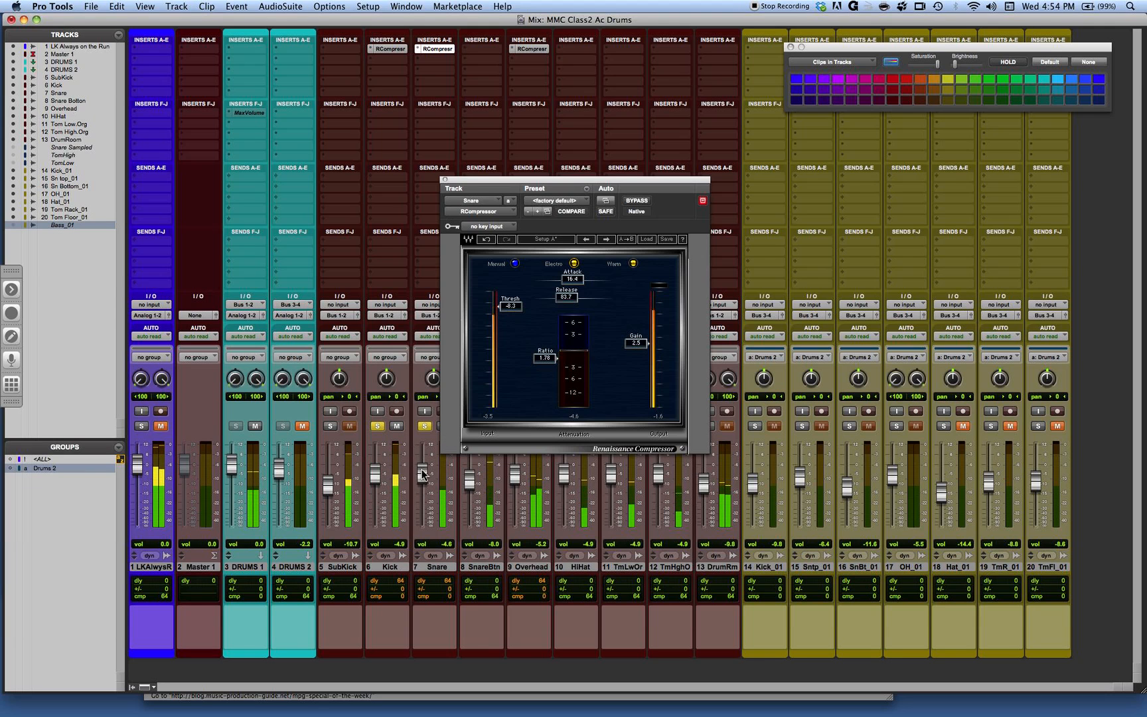
pyautogui.click(390, 567)
pyautogui.keyDown('shift'); pyautogui.click(433, 567); pyautogui.keyUp('shift')
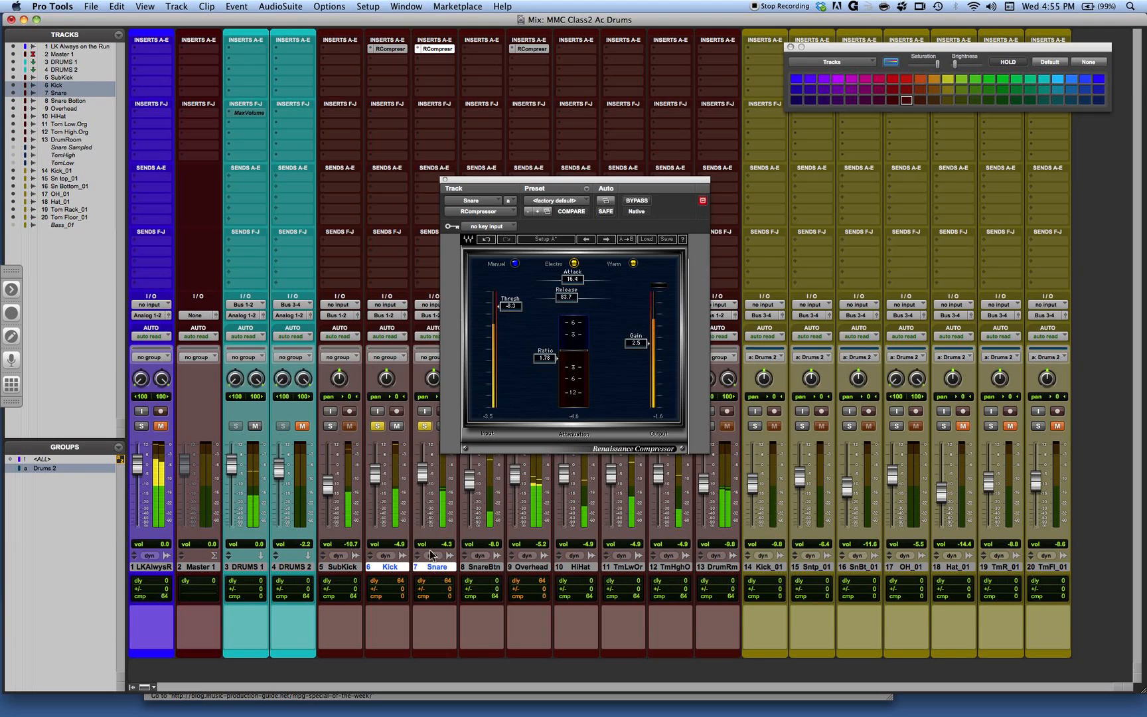
pyautogui.keyDown('alt'); pyautogui.keyDown('shift'); pyautogui.keyDown('super'); pyautogui.click(394, 49); pyautogui.keyUp('super'); pyautogui.keyUp('shift'); pyautogui.keyUp('alt')
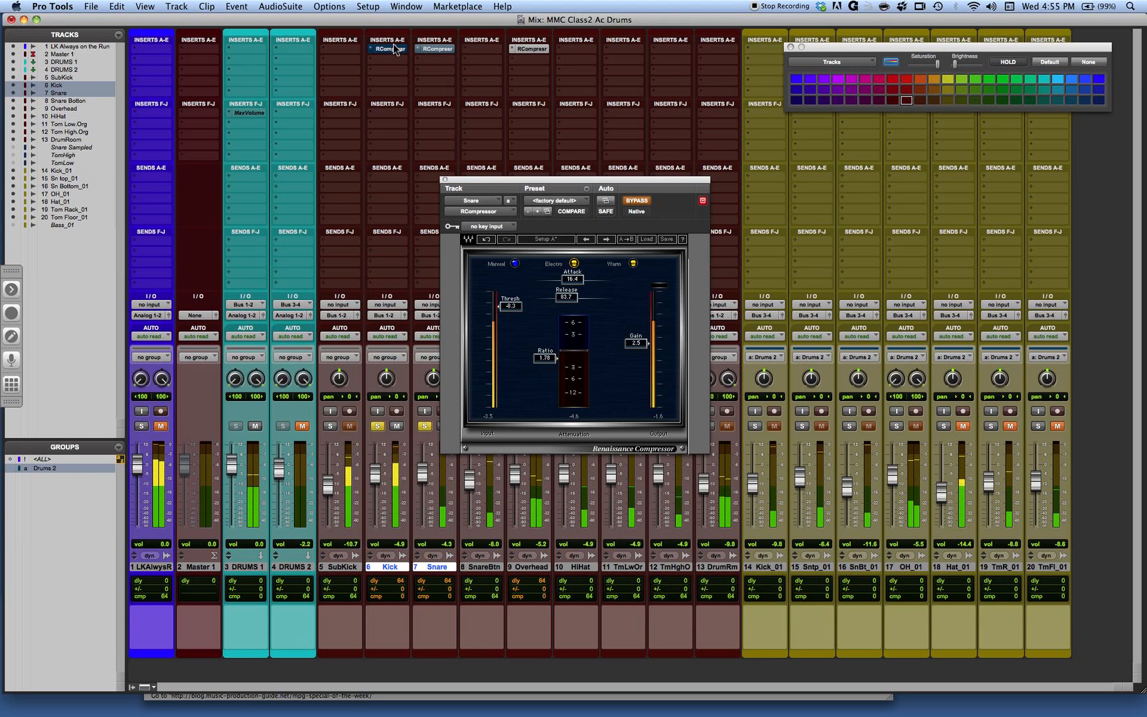
pyautogui.keyDown('alt'); pyautogui.keyDown('shift'); pyautogui.keyDown('super'); pyautogui.click(394, 49); pyautogui.keyUp('super'); pyautogui.keyUp('shift'); pyautogui.keyUp('alt')
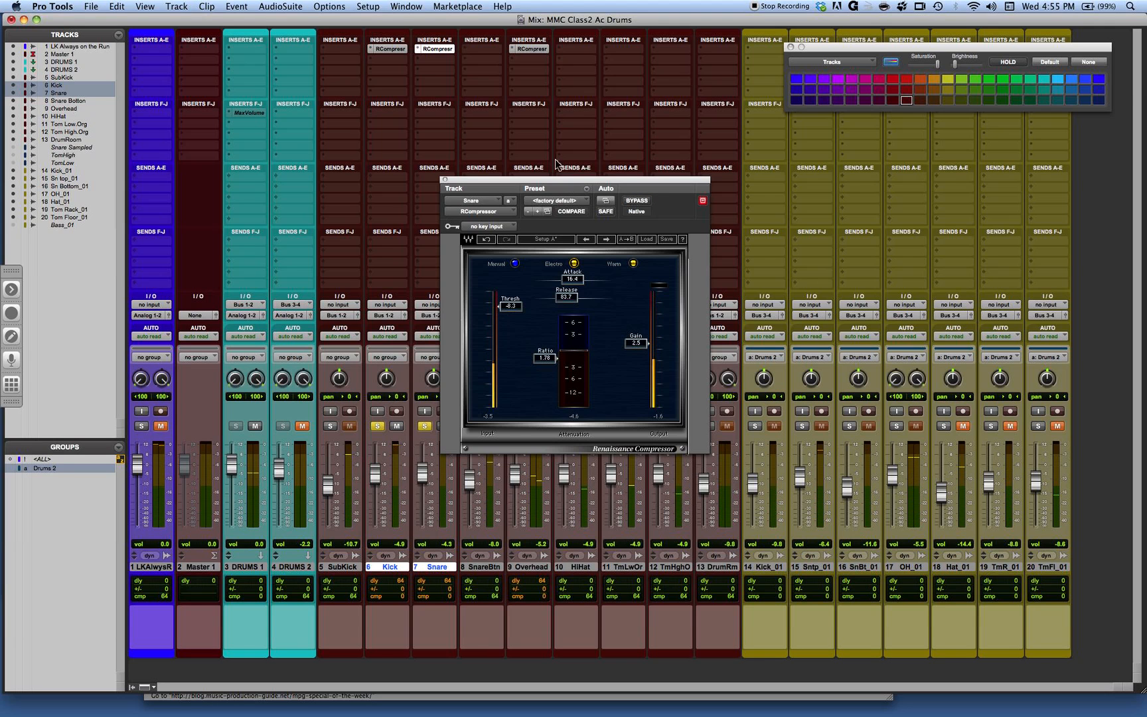
# Open the Overhead track's compressor and set its ratio to 0.50 and attack to 0.50
pyautogui.click(541, 50)
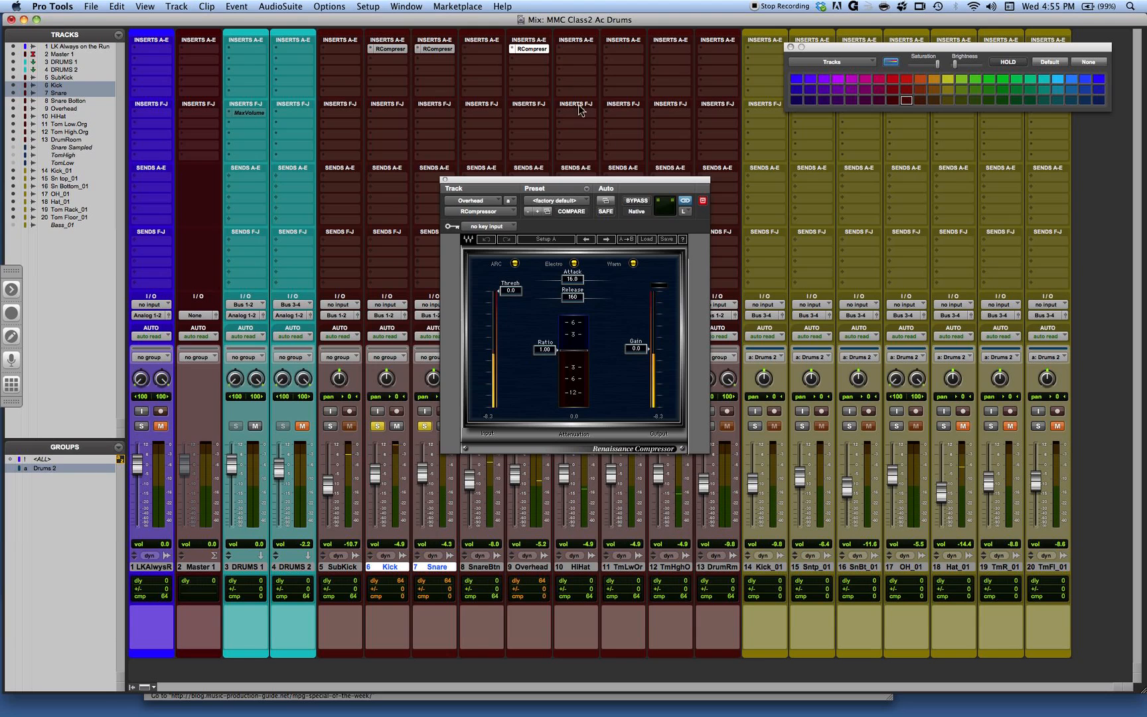
pyautogui.moveTo(633, 176); pyautogui.dragTo(597, 130)
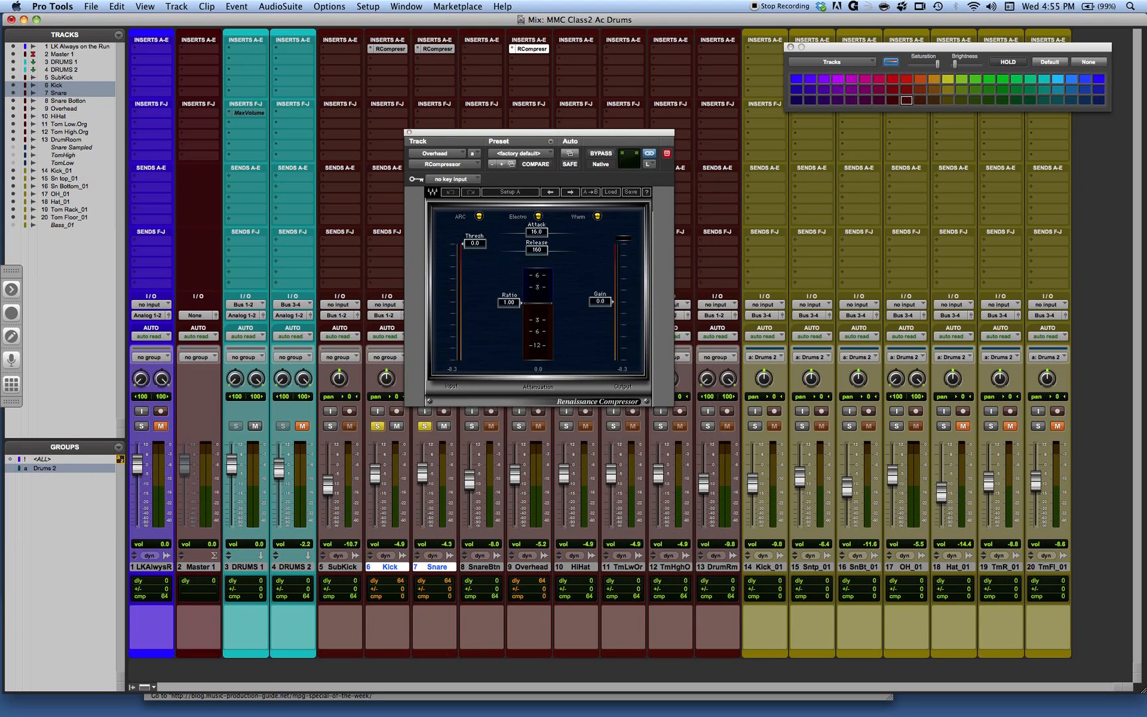
pyautogui.moveTo(508, 302); pyautogui.dragTo(504, 209)
pyautogui.moveTo(539, 234); pyautogui.dragTo(384, 220)
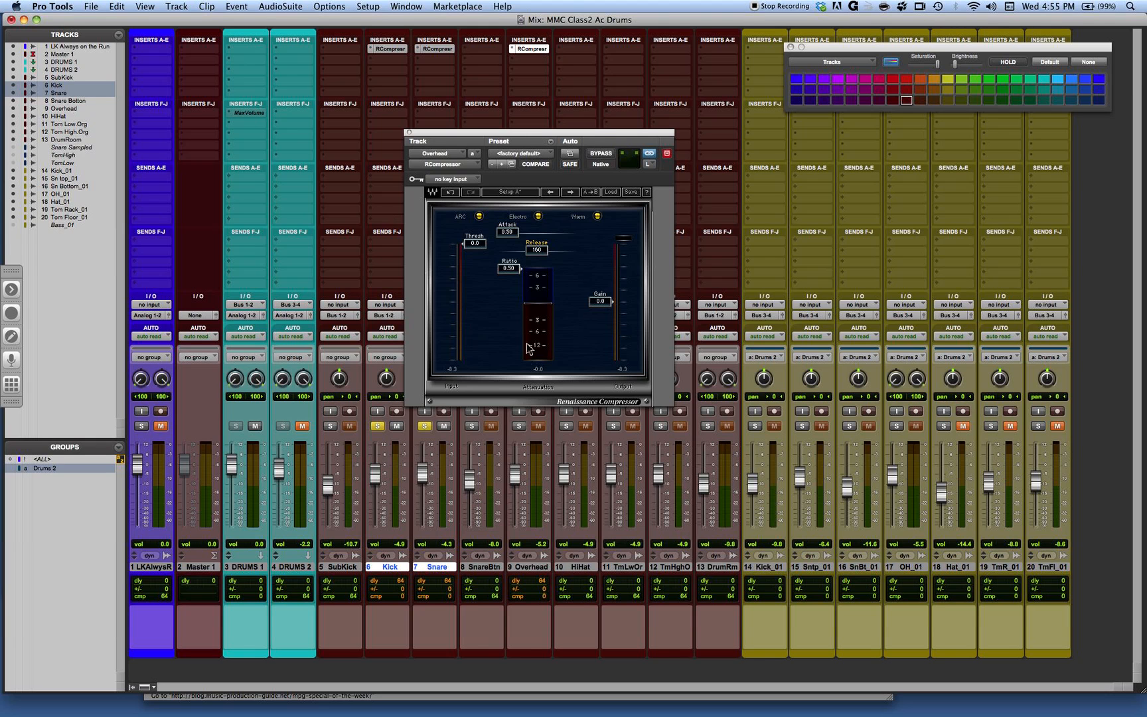
# Add the Overhead to the solo, start playback, and lower its compressor's threshold to -17.0
pyautogui.click(519, 427)
pyautogui.press('space')
pyautogui.moveTo(475, 244); pyautogui.dragTo(474, 275)
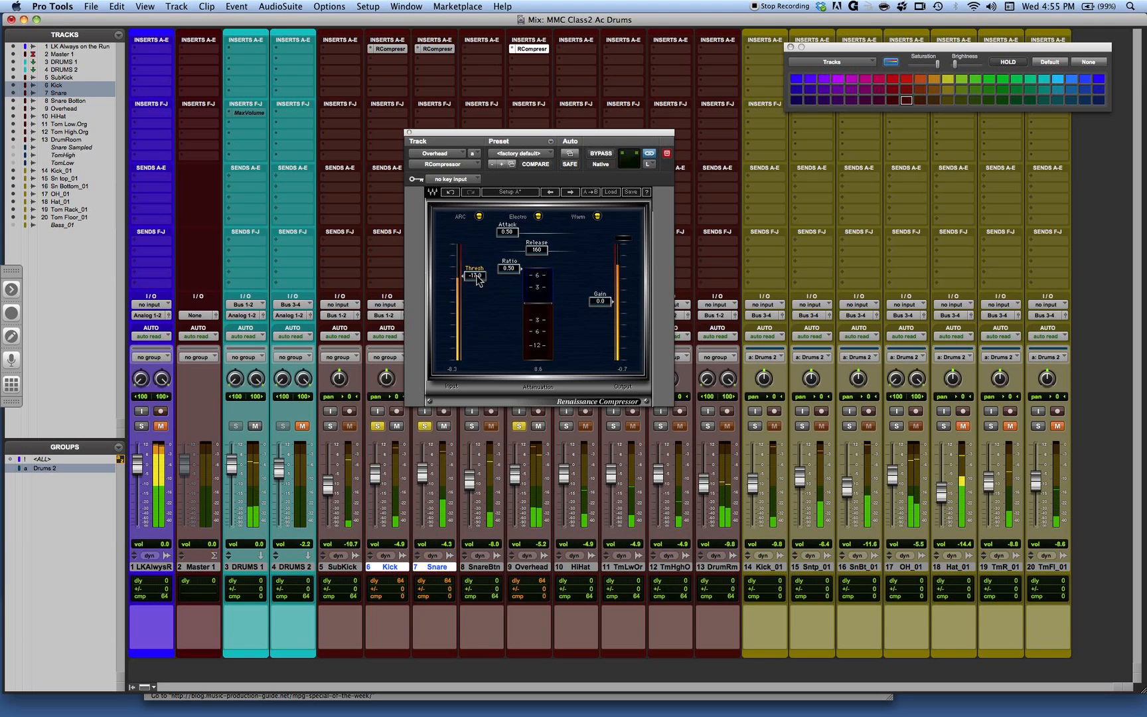
# Create a send to Bus 17 on the selected Kick and Snare tracks, with the Overhead compressor window moved clear of them
pyautogui.moveTo(507, 126); pyautogui.dragTo(701, 92)
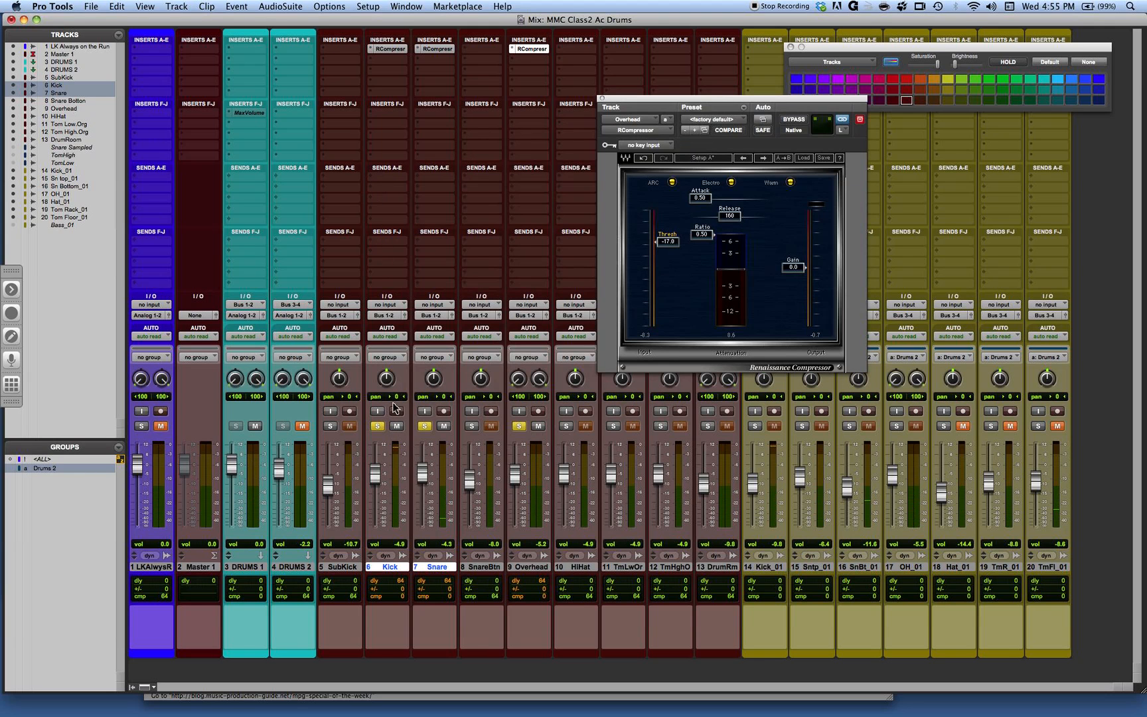
pyautogui.click(379, 179)
pyautogui.moveTo(400, 207)
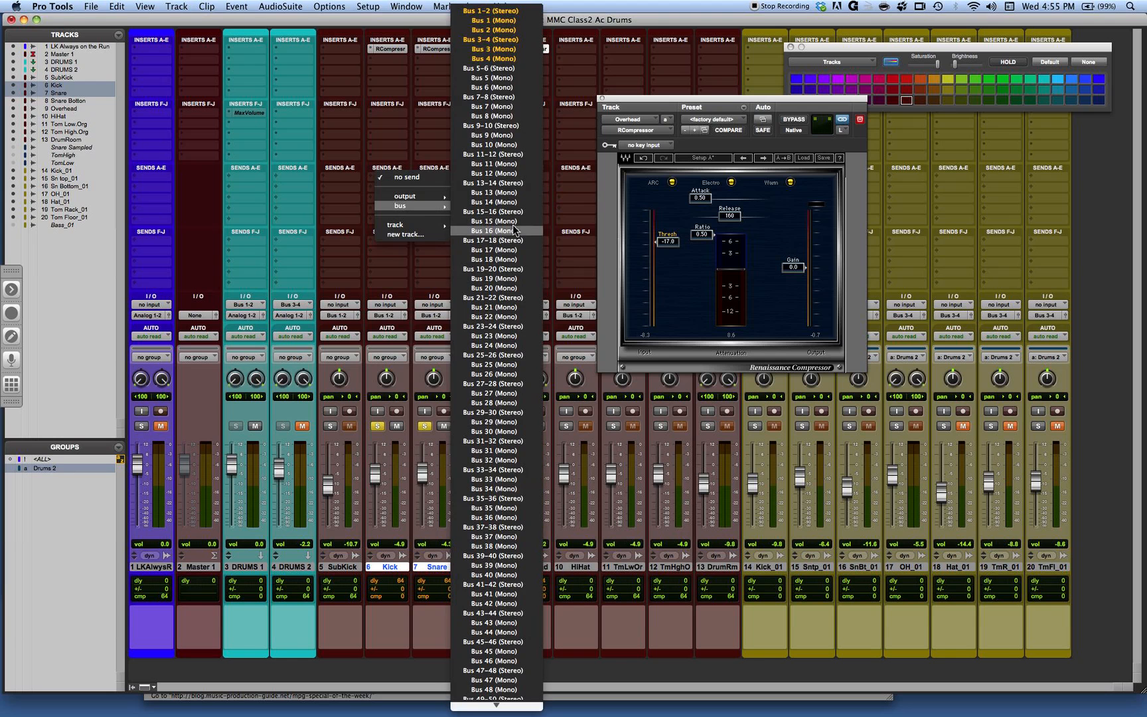
pyautogui.keyDown('alt'); pyautogui.keyDown('shift'); pyautogui.click(515, 258); pyautogui.keyUp('shift'); pyautogui.keyUp('alt')
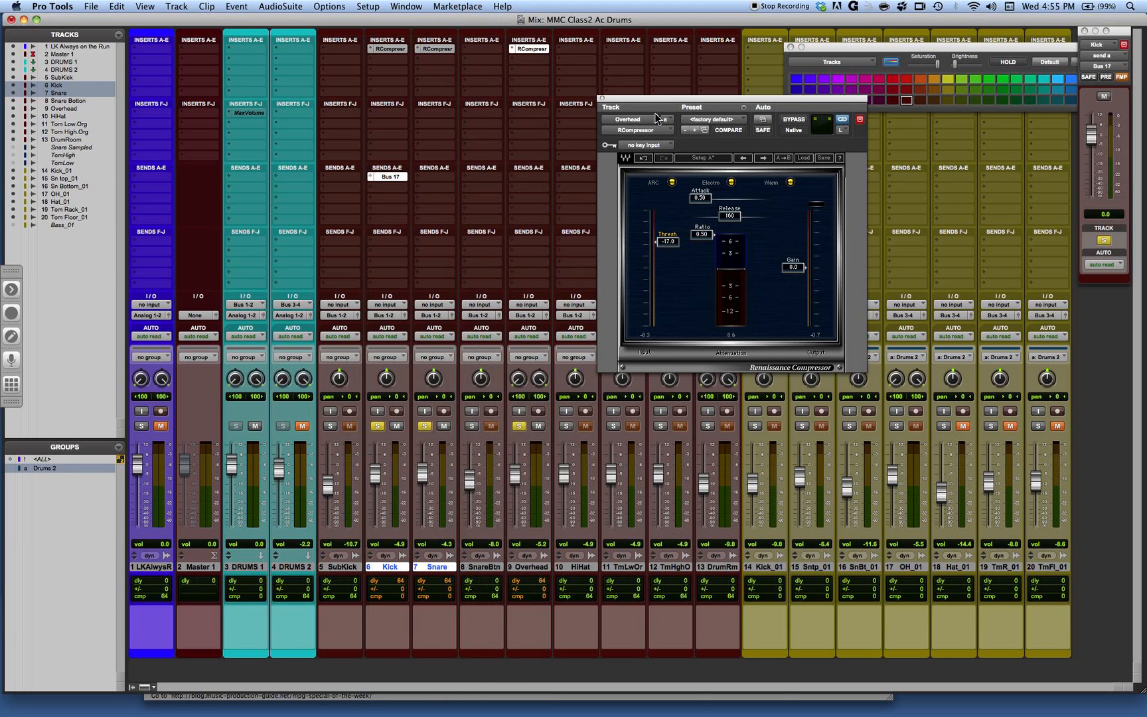
# Set the Overhead compressor's key input to Bus 17 and make the Snare's Bus 17 send pre-fader
pyautogui.click(652, 145)
pyautogui.moveTo(664, 174)
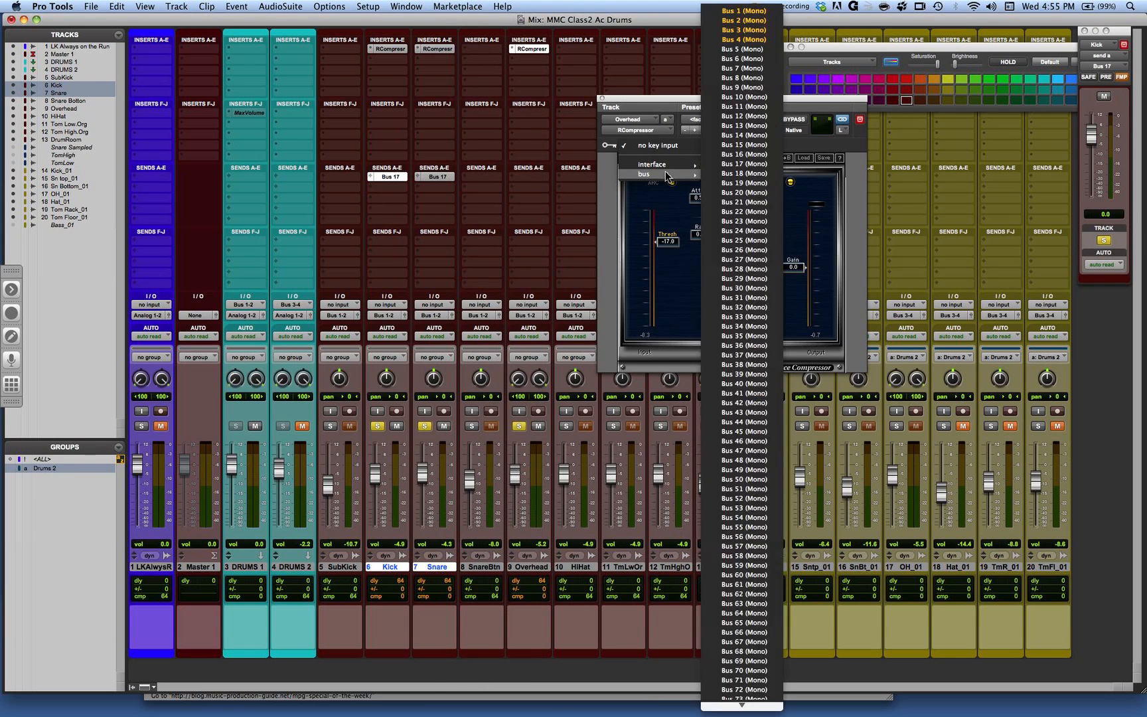
pyautogui.click(741, 163)
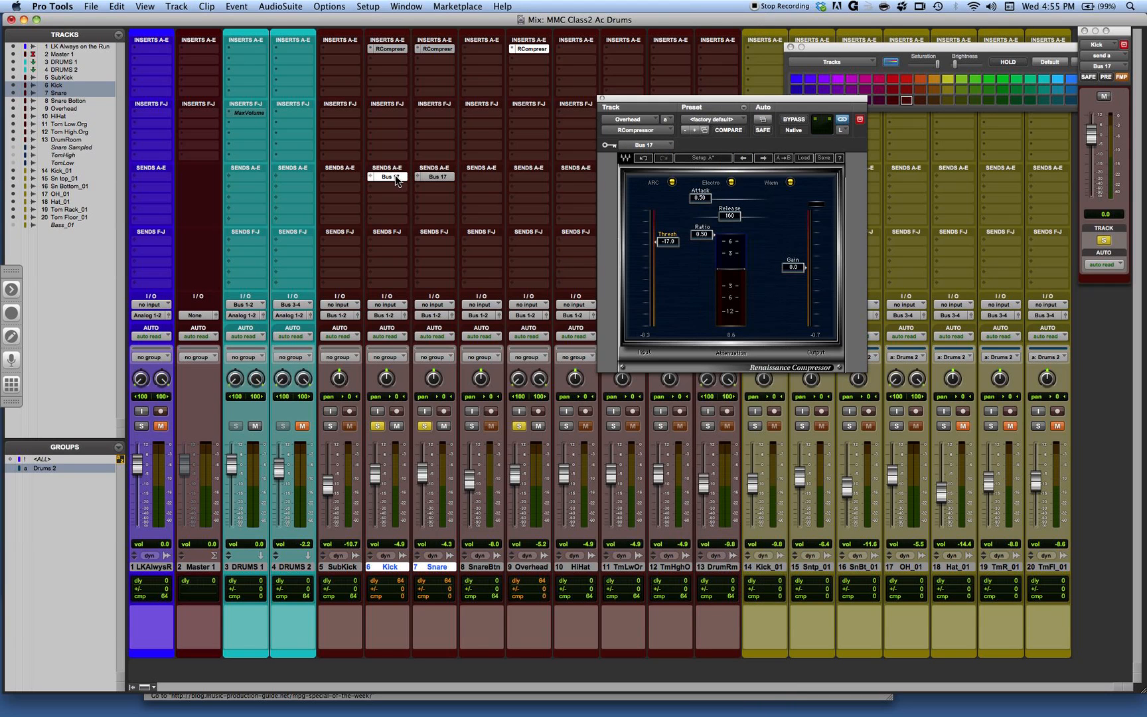
pyautogui.click(435, 177)
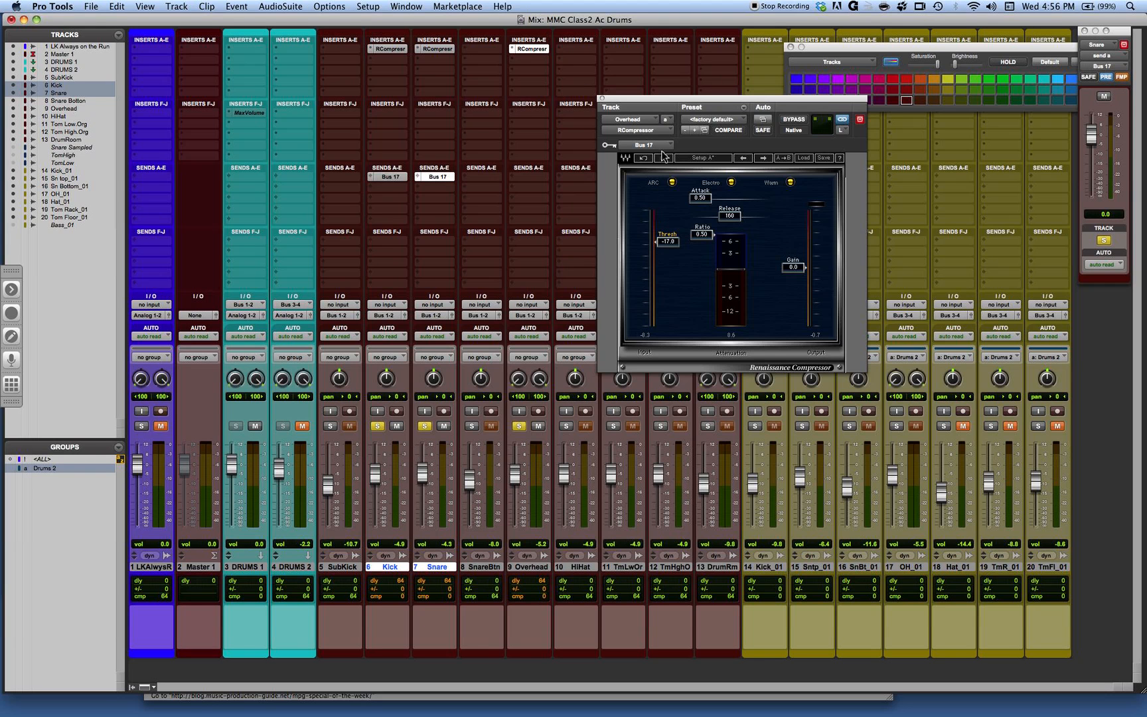
# Start playback and set the Overhead compressor's threshold to -10.9 and release to 244
pyautogui.press('space')
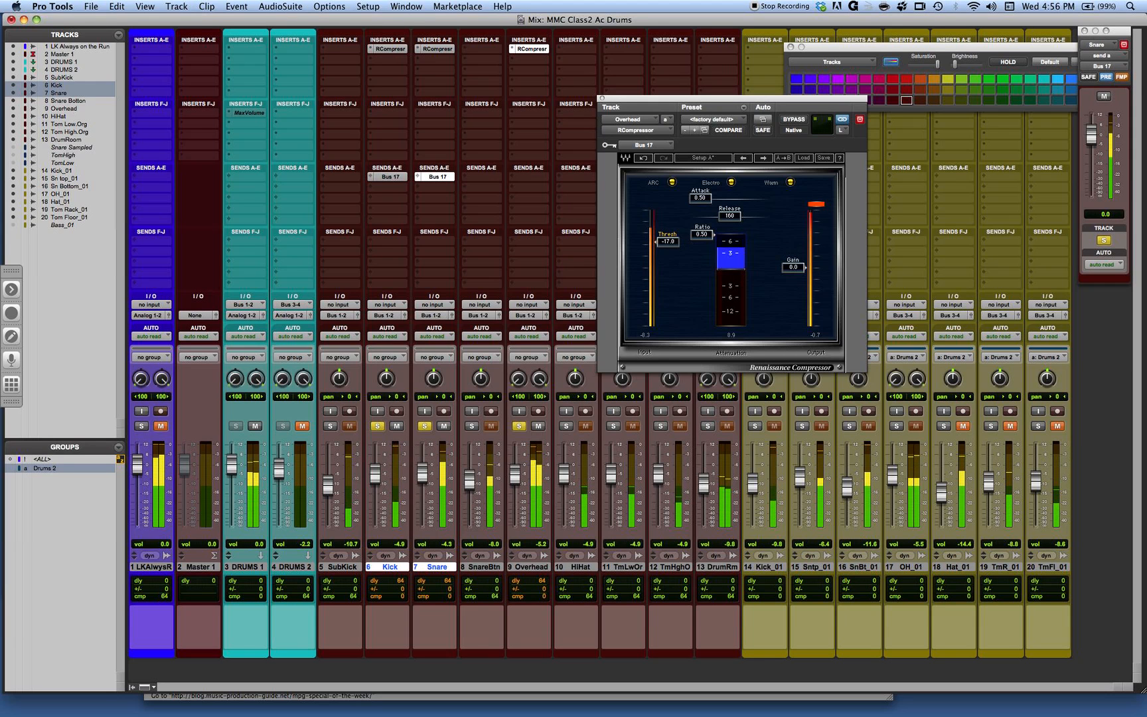
pyautogui.moveTo(668, 242)
pyautogui.mouseDown()
pyautogui.moveTo(668, 228)
pyautogui.moveTo(669, 246)
pyautogui.mouseUp()
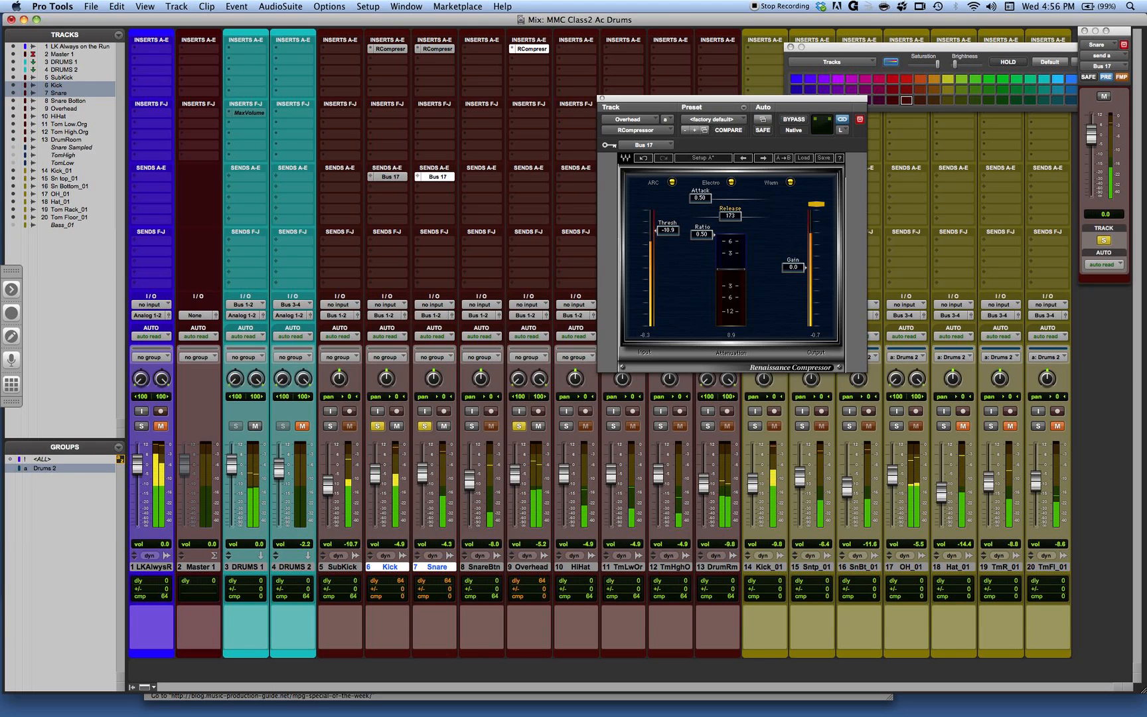
pyautogui.moveTo(730, 216); pyautogui.dragTo(732, 216)
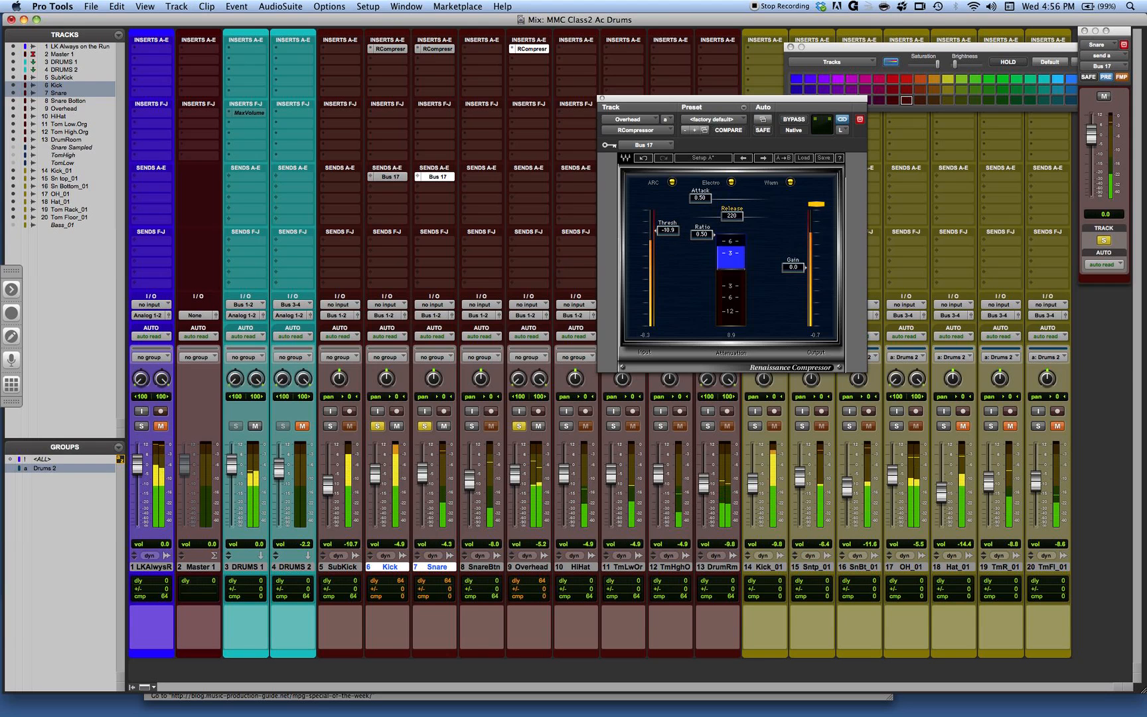
pyautogui.moveTo(732, 216); pyautogui.dragTo(734, 216)
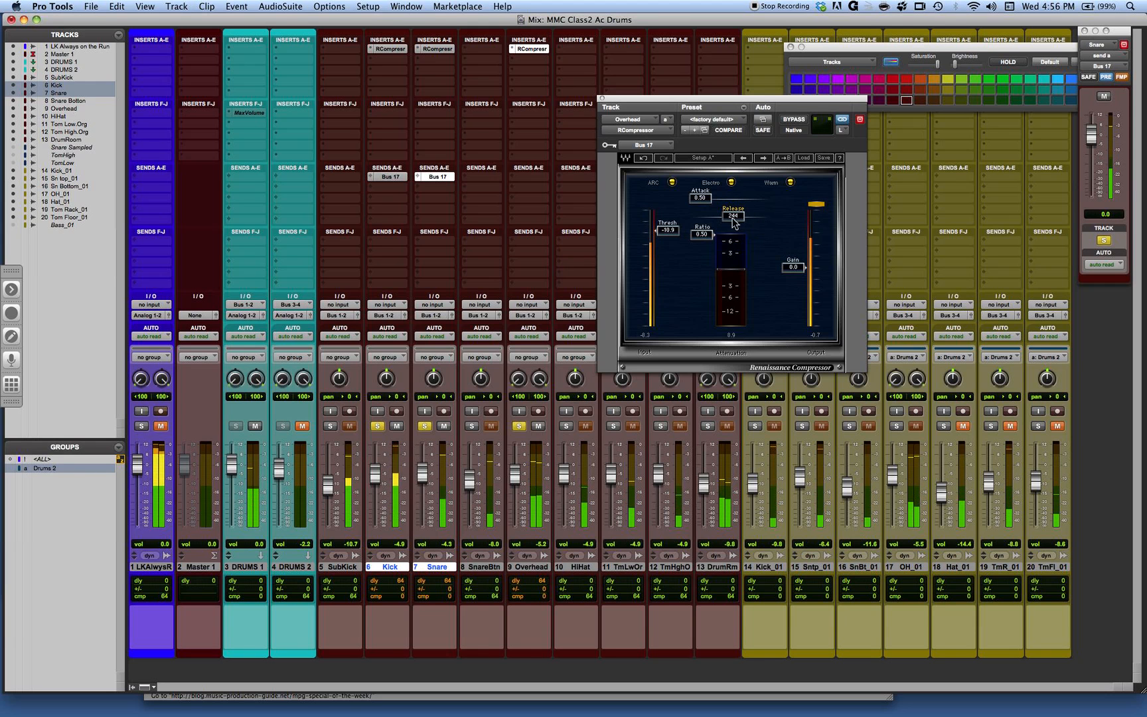
# Compare the Overhead with its compressor bypassed and active, and set the compressor's gain to -6.5
pyautogui.click(796, 120)
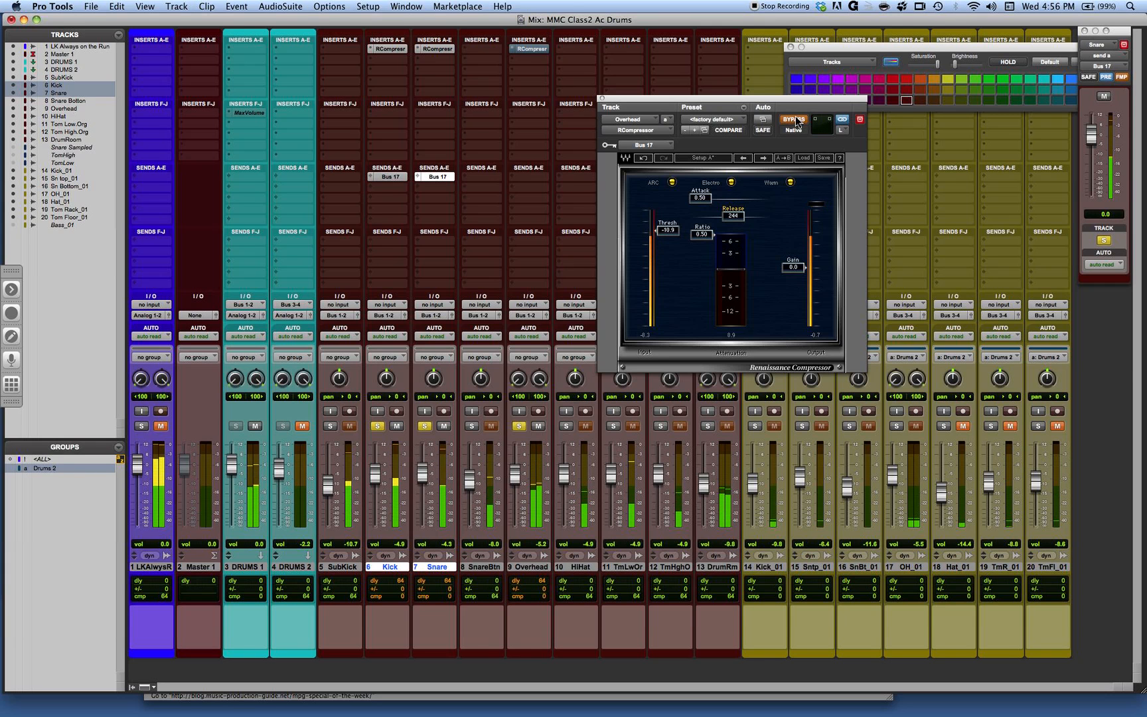
pyautogui.click(796, 120)
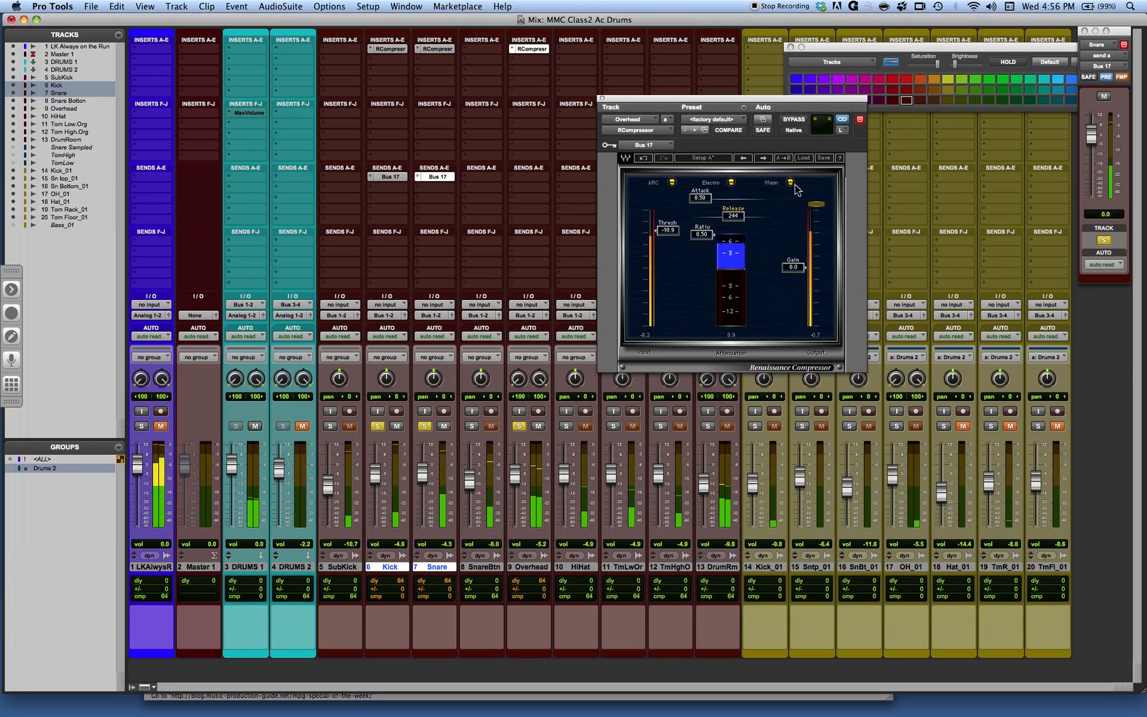
pyautogui.moveTo(793, 266); pyautogui.dragTo(793, 281)
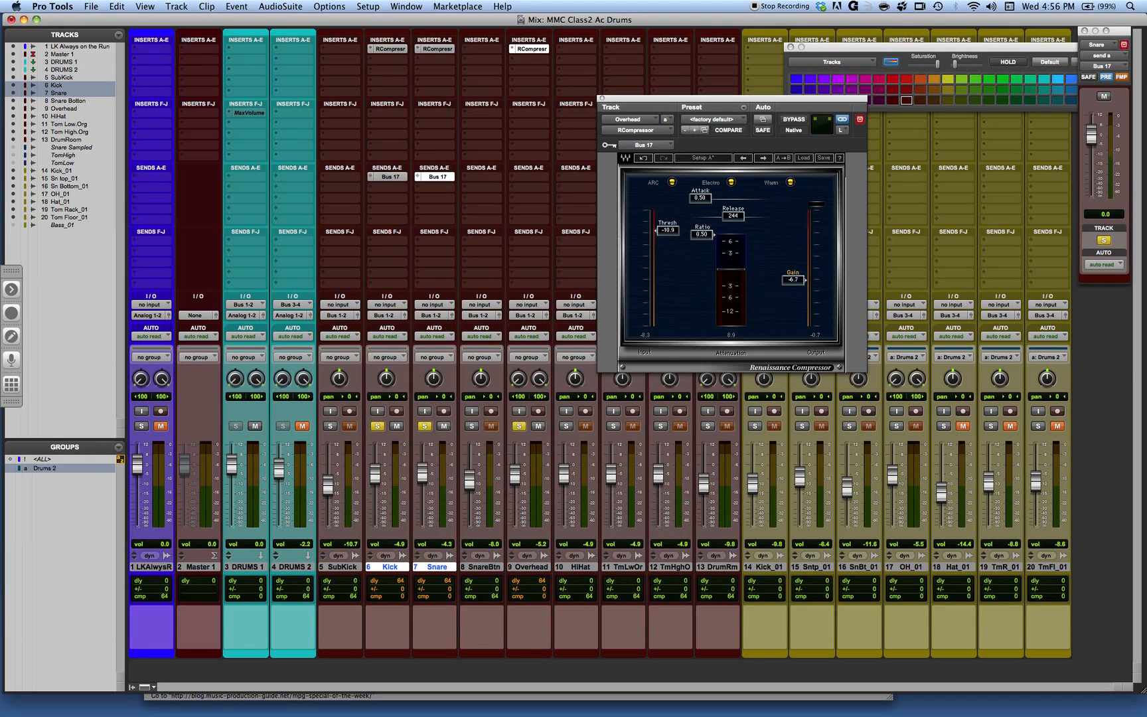
pyautogui.moveTo(798, 314); pyautogui.dragTo(798, 311)
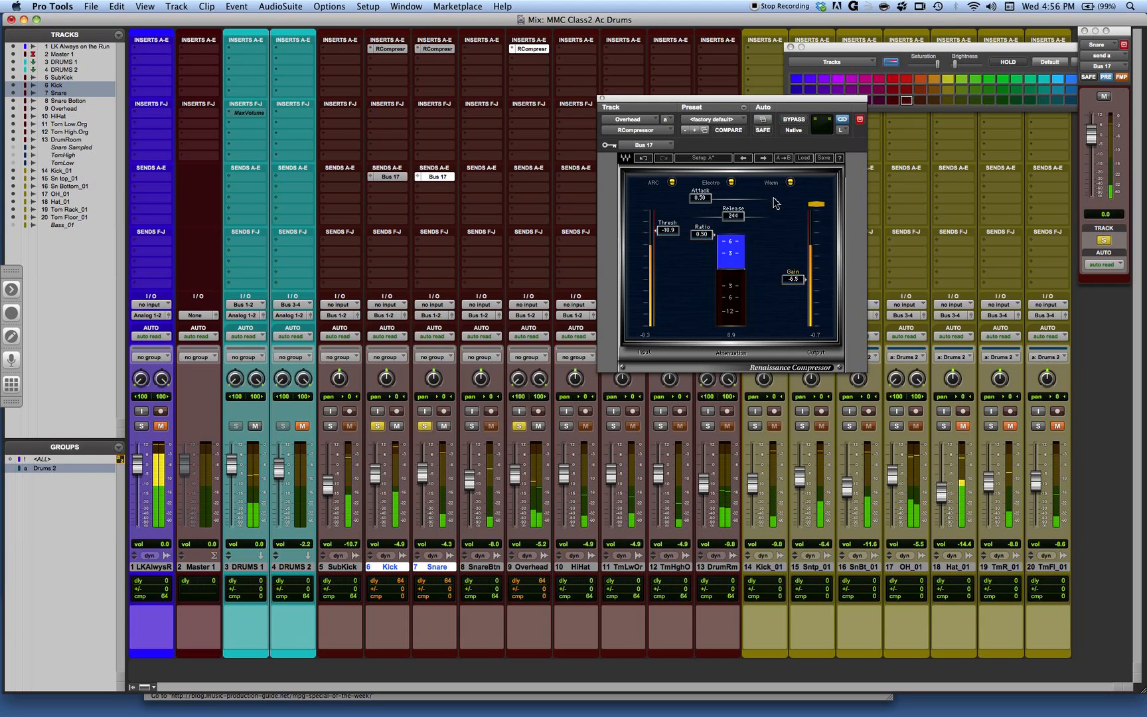
# Recheck the Overhead compressor bypassed and active, and set its gain to -5.2, release to 318 and threshold to -10.8
pyautogui.click(790, 120)
pyautogui.click(790, 120)
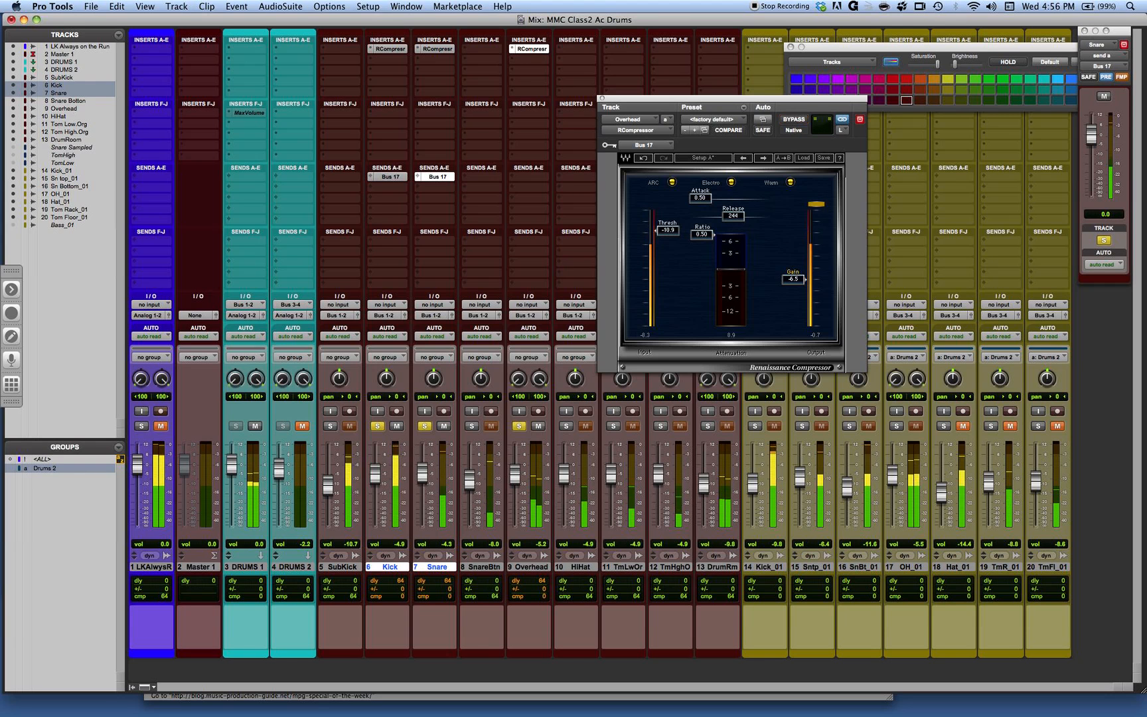
pyautogui.moveTo(794, 279); pyautogui.dragTo(794, 277)
pyautogui.moveTo(733, 216); pyautogui.dragTo(737, 222)
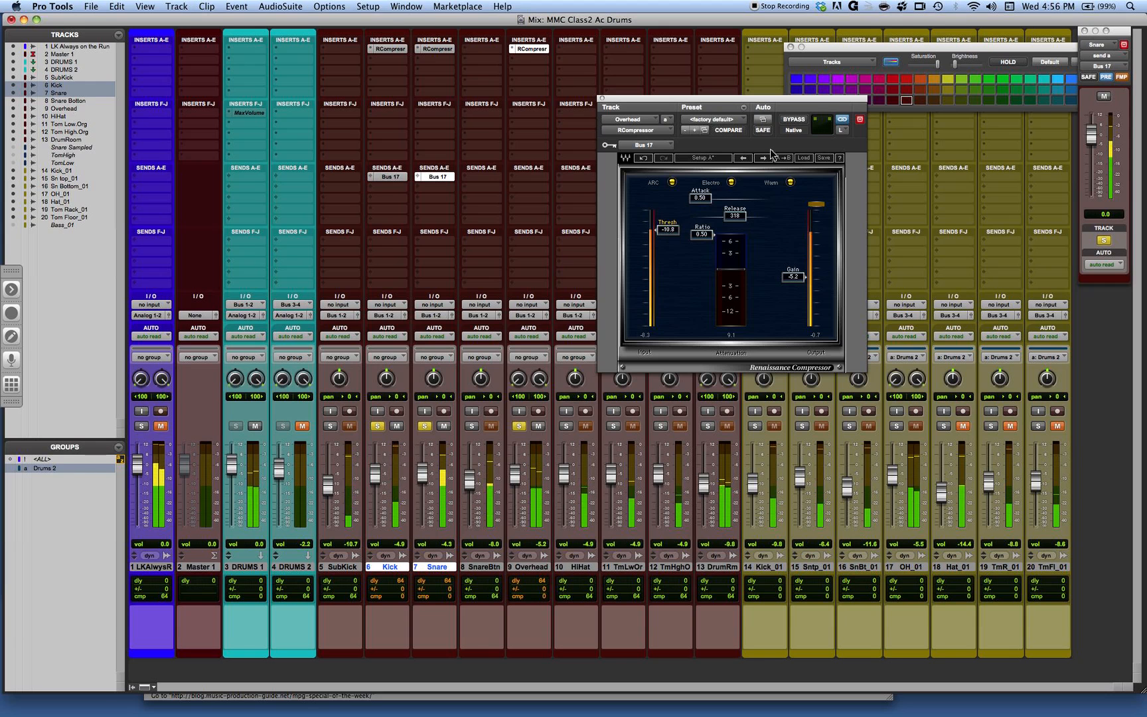
# Switch the Overhead compressor to Opto, Smooth and Manual modes, and compare it bypassed and active
pyautogui.click(731, 182)
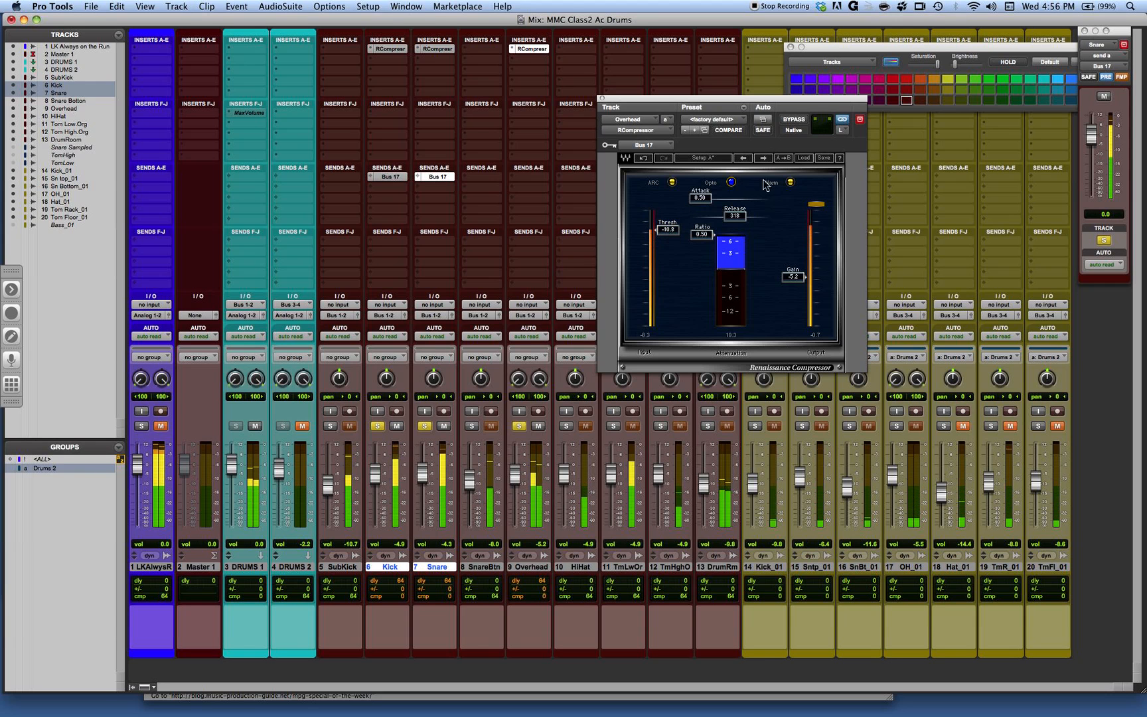
pyautogui.click(790, 183)
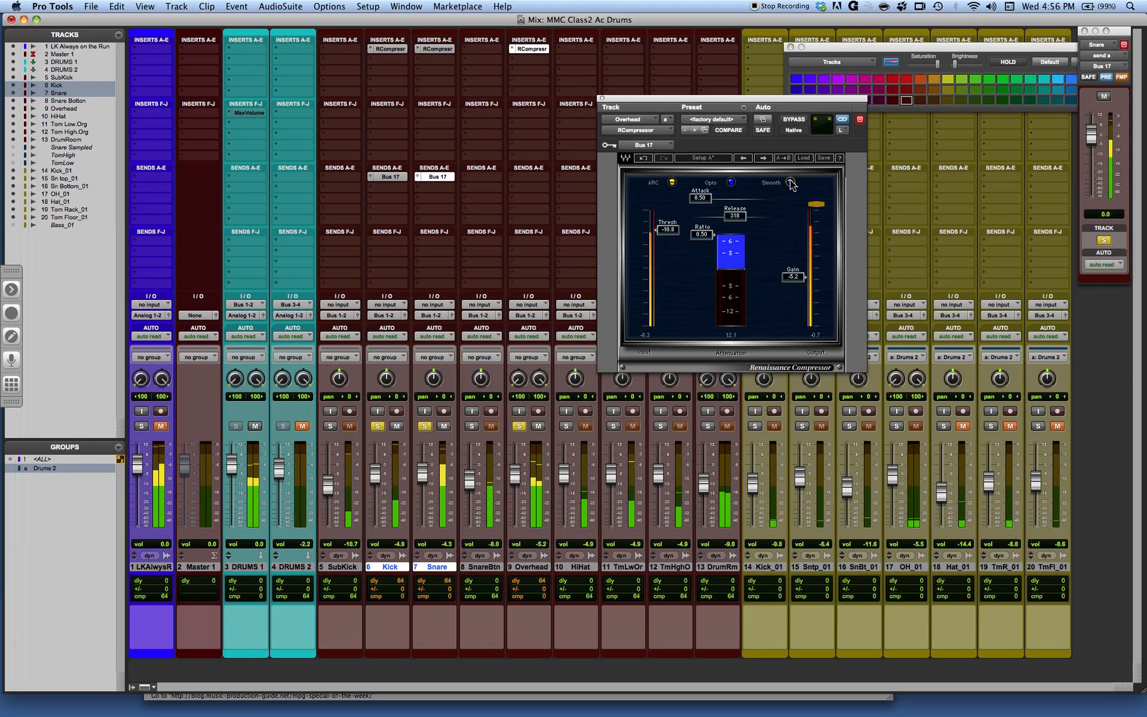
pyautogui.click(672, 183)
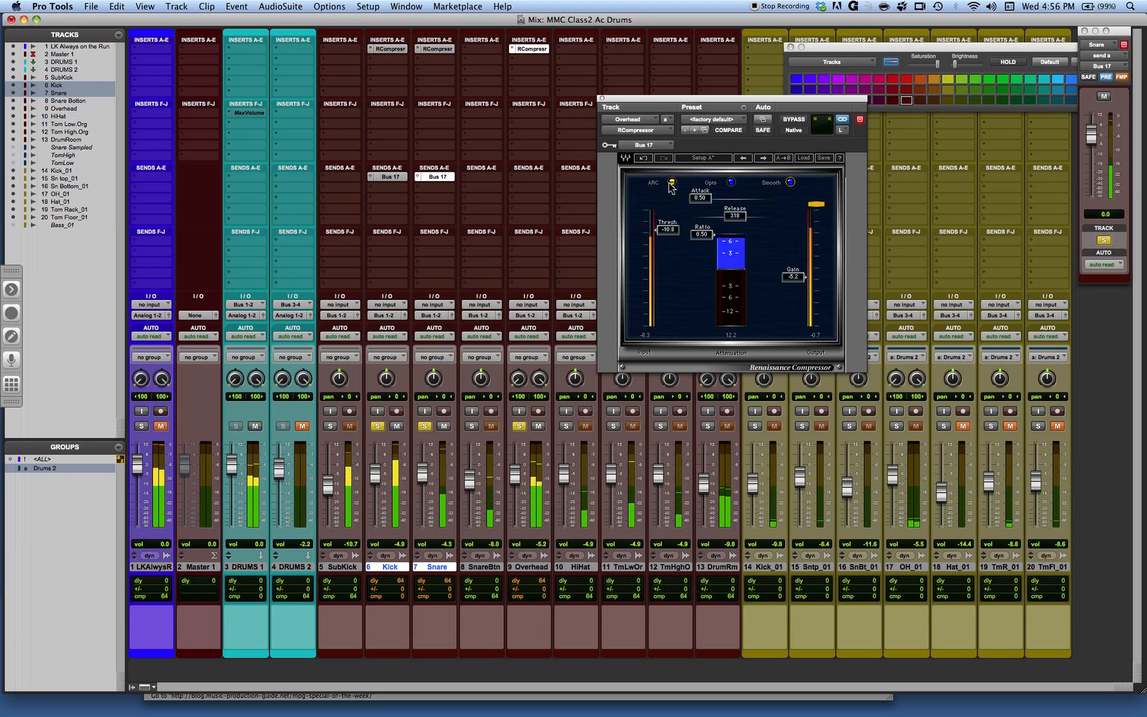
pyautogui.click(792, 119)
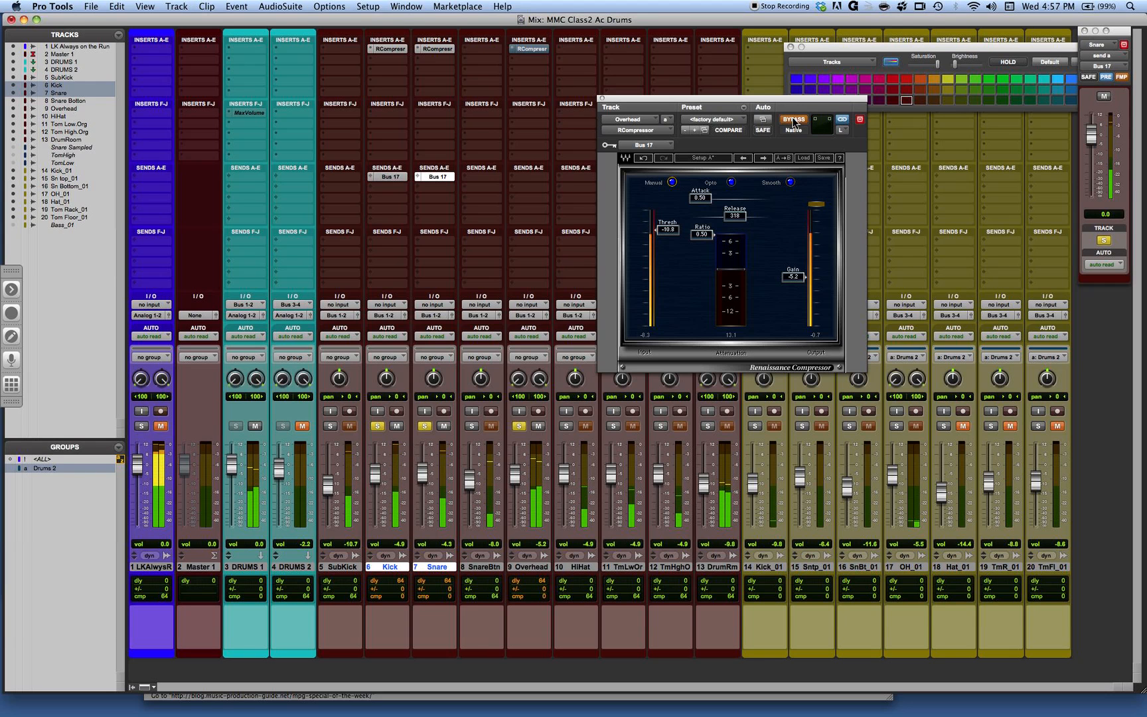
pyautogui.click(793, 120)
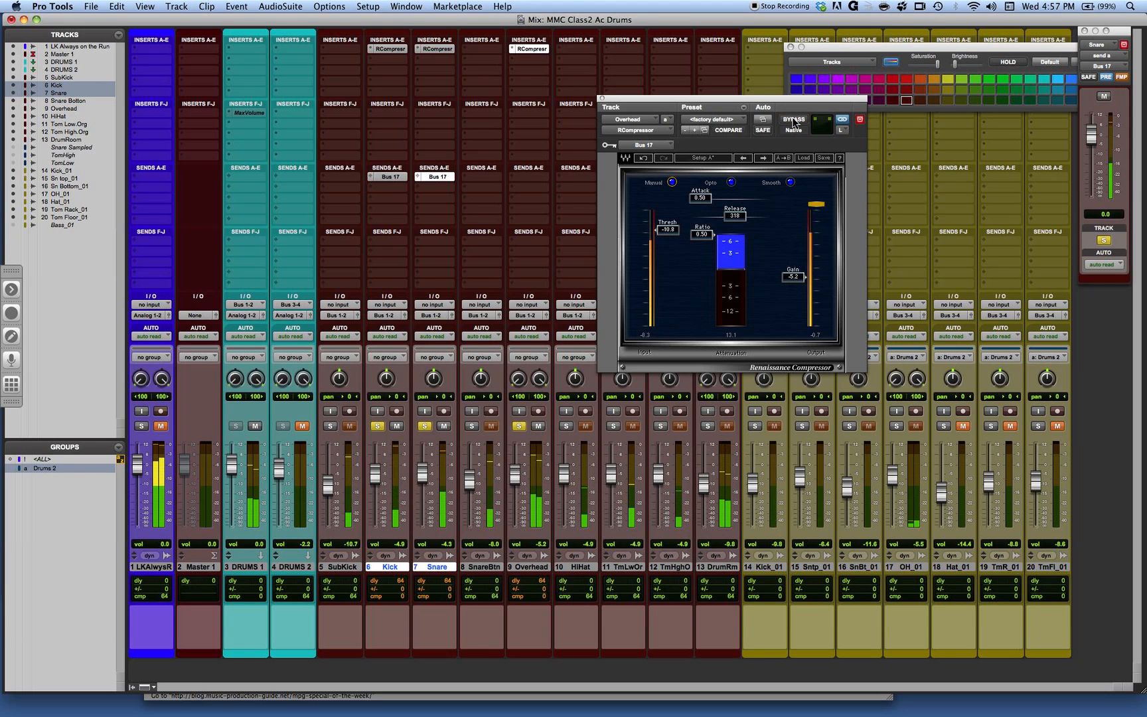
# Set the Overhead compressor's threshold to -9.4 and ratio to 0.71, and compare the result bypassed and active
pyautogui.moveTo(668, 234); pyautogui.dragTo(666, 230)
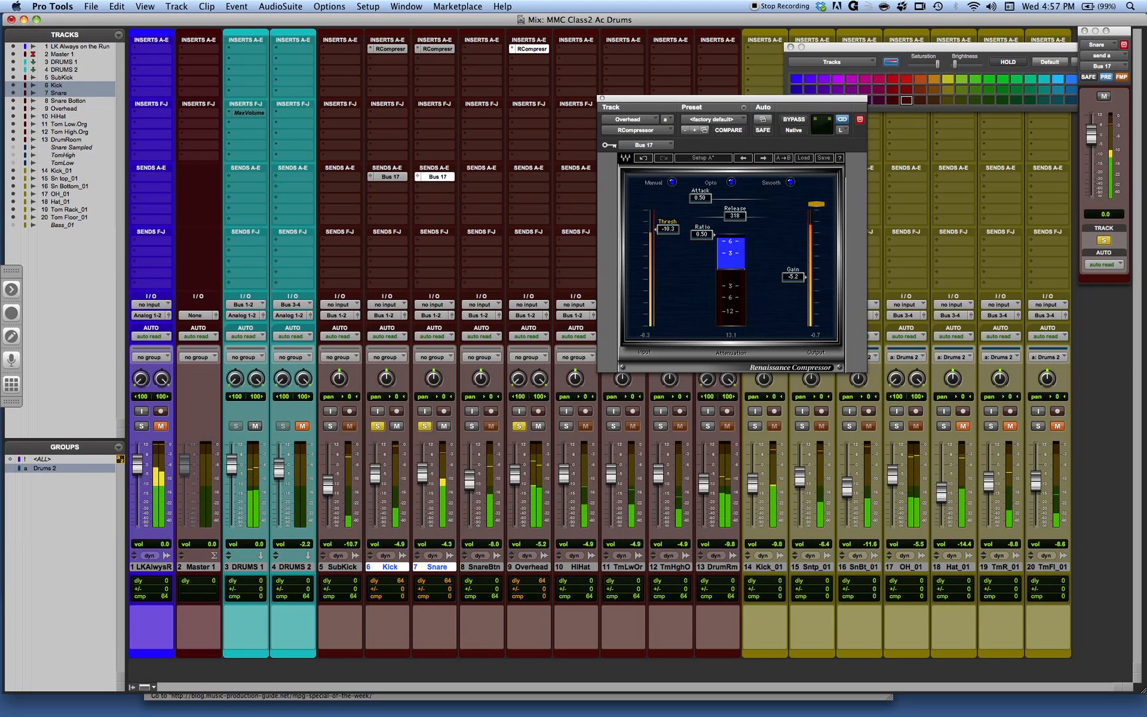
pyautogui.moveTo(668, 228)
pyautogui.mouseDown()
pyautogui.moveTo(702, 235)
pyautogui.moveTo(702, 251)
pyautogui.mouseUp()
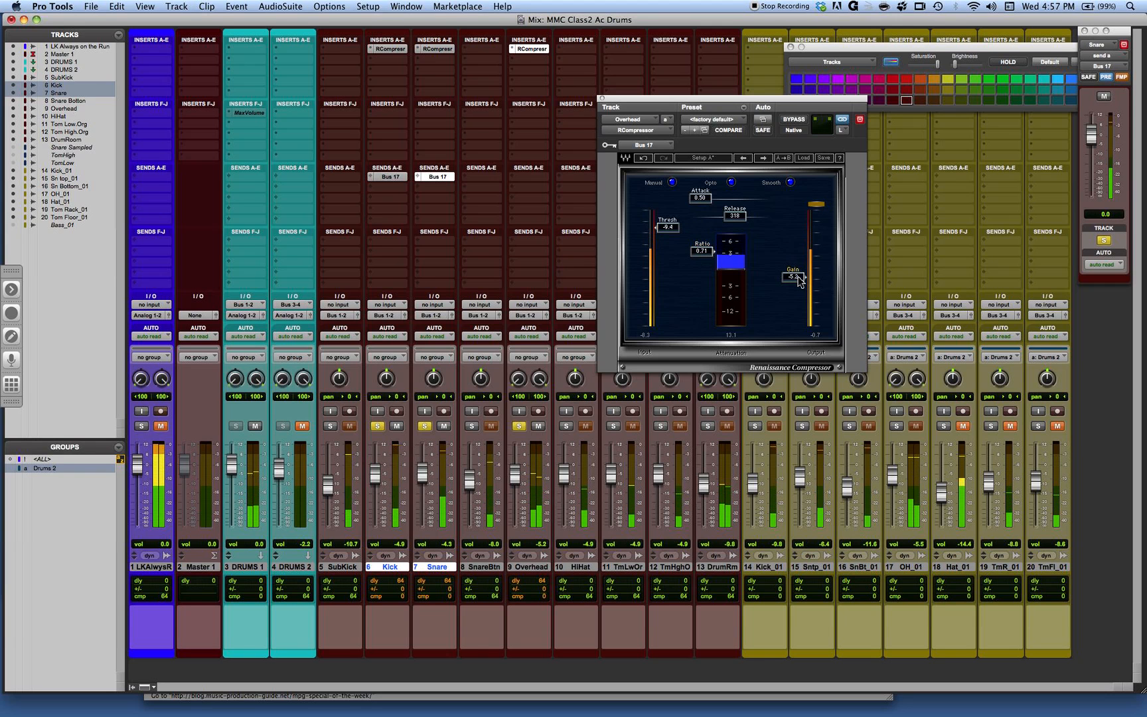
pyautogui.click(793, 120)
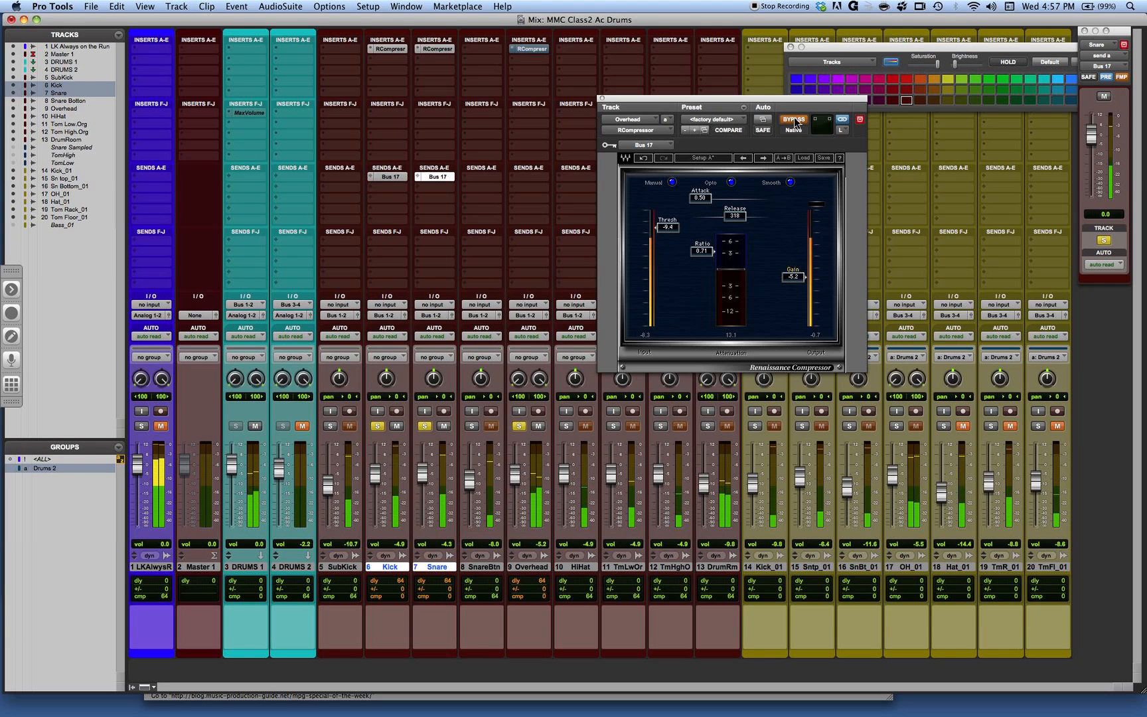
pyautogui.click(794, 120)
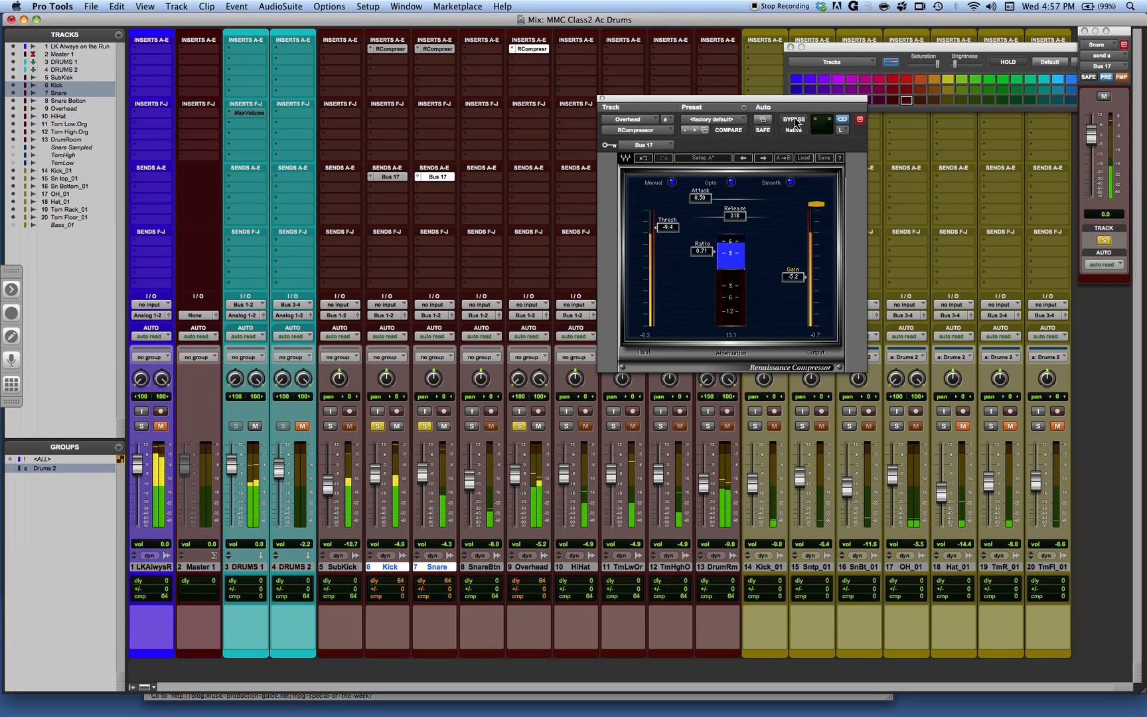
pyautogui.click(794, 120)
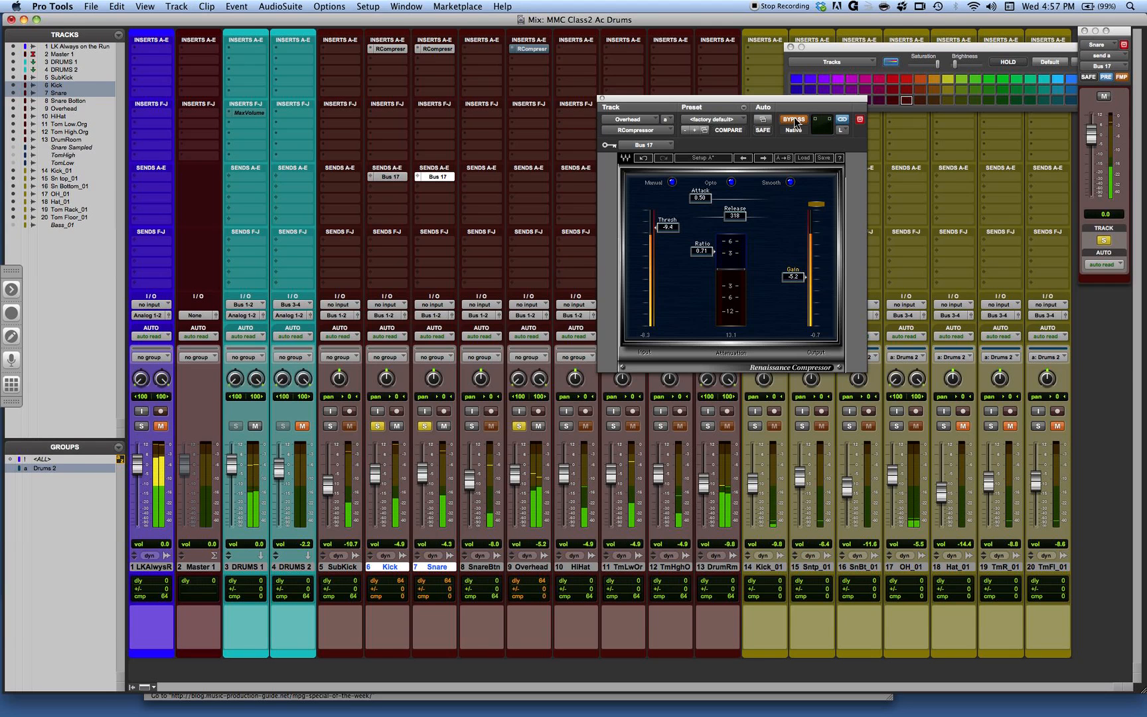
pyautogui.click(794, 120)
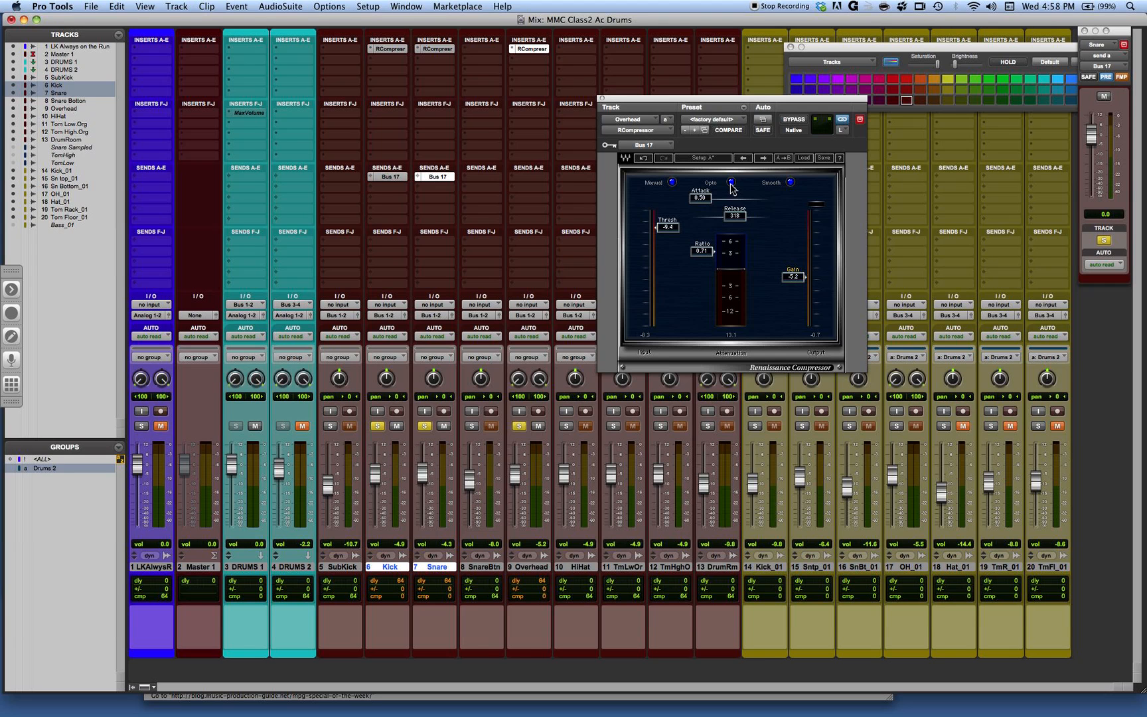
# Move the Overhead compressor window off the output side of the mixer and switch to the PowerPoint presentation MWM Episode 43.pptx
pyautogui.moveTo(675, 98); pyautogui.dragTo(553, 101)
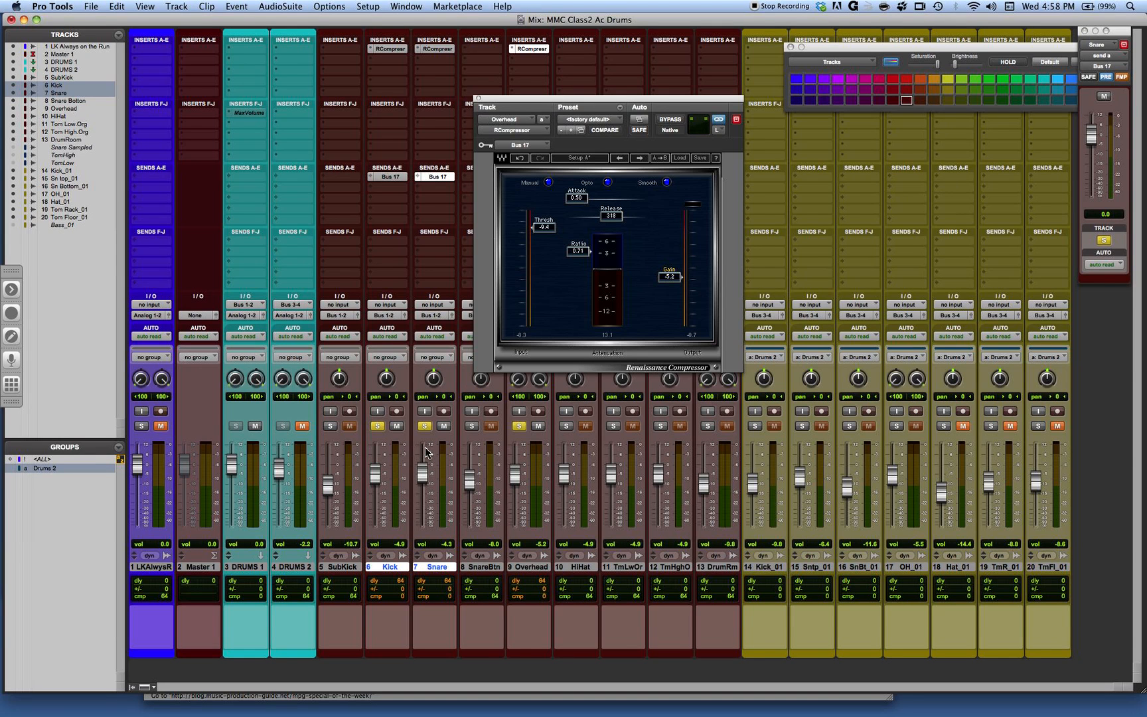
pyautogui.press('super+Tab')
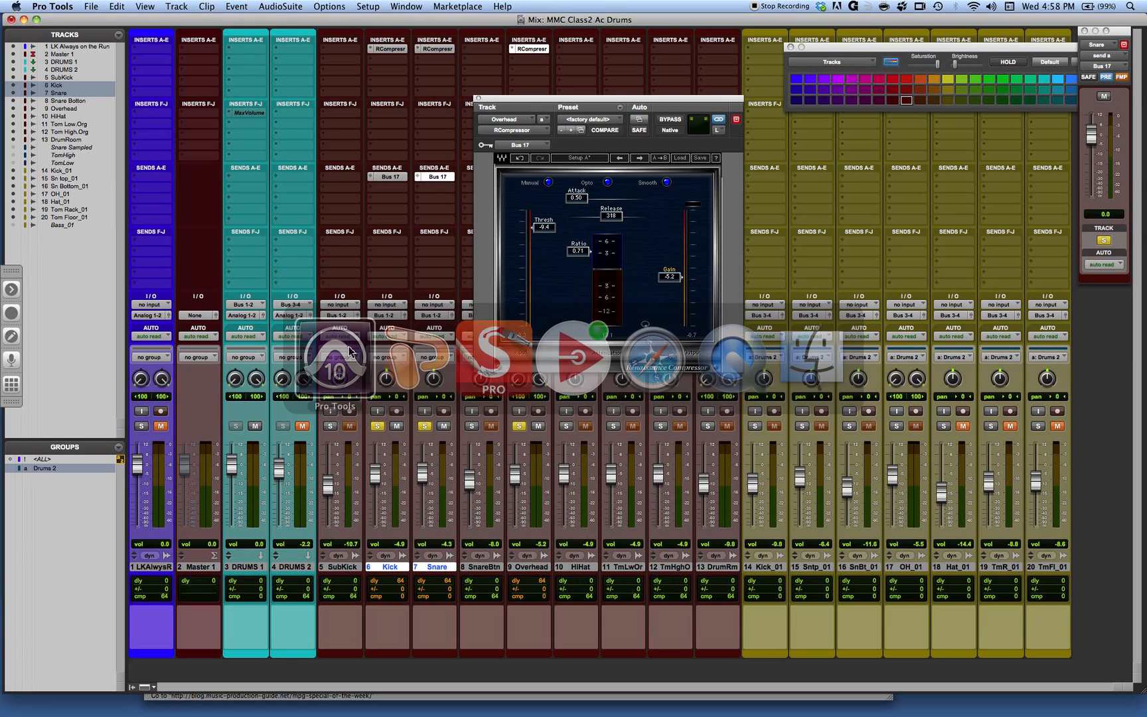
pyautogui.click(418, 359)
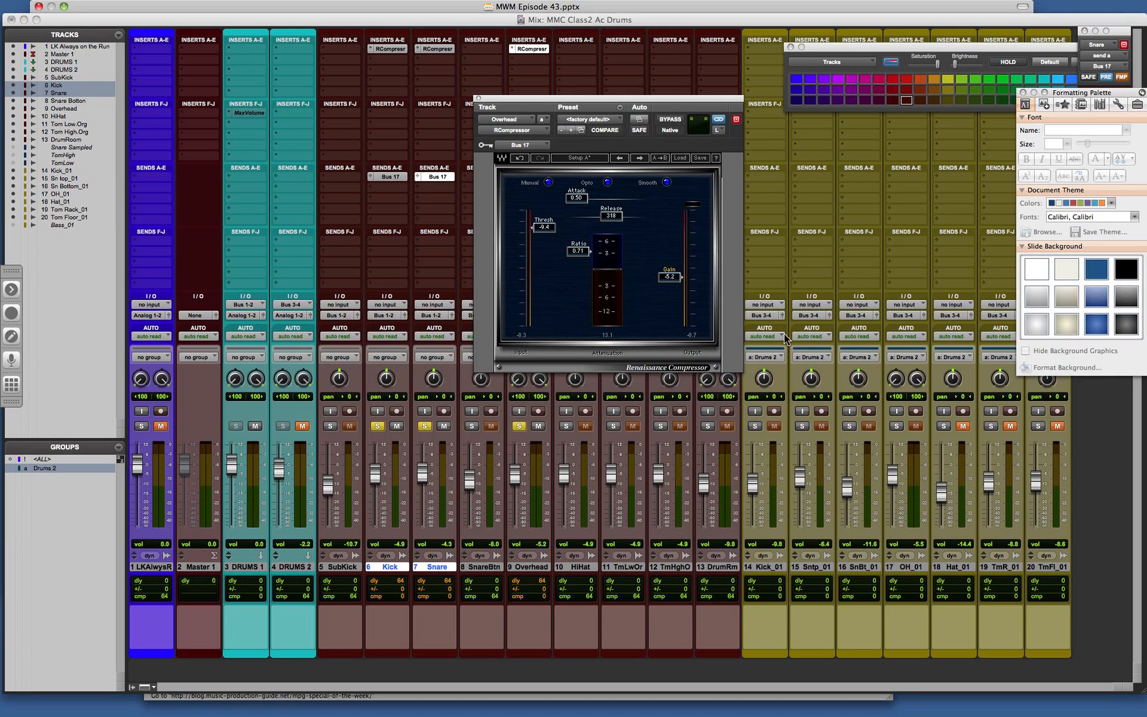